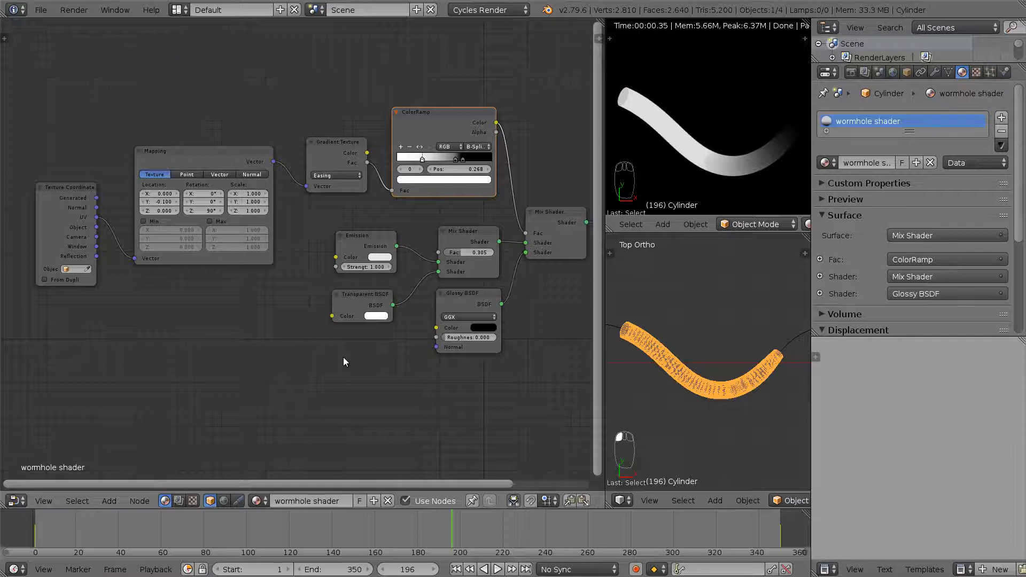
# Duplicate the Mapping node, place the copy below the original, and link the Texture Coordinate's UV output to its Vector input.
pyautogui.click(187, 159)
pyautogui.hotkey('shift', 'd')
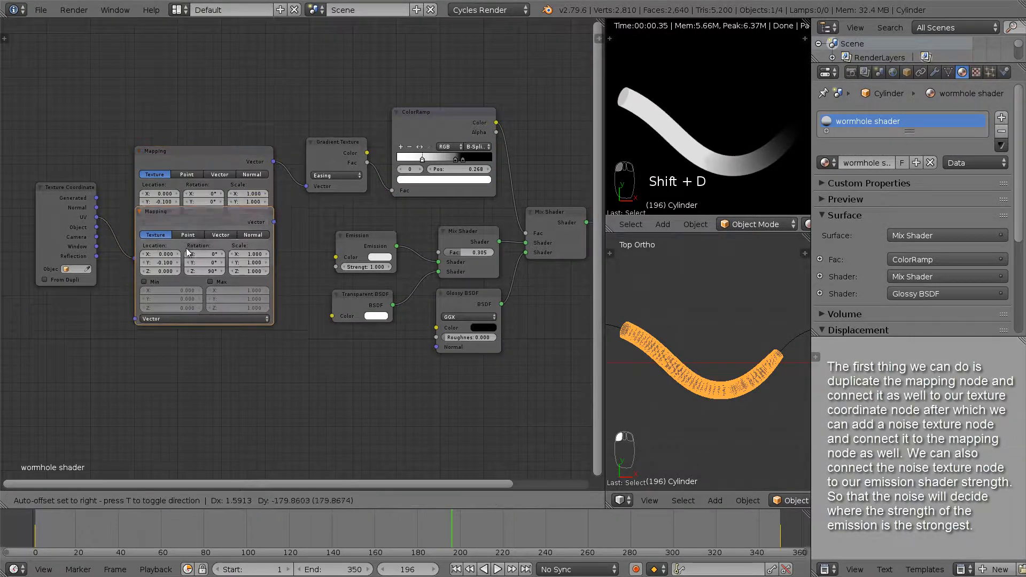
pyautogui.click(187, 324)
pyautogui.moveTo(97, 217); pyautogui.dragTo(136, 394)
# Rearrange the Texture Coordinate and both Mapping nodes to leave free space after the duplicated Mapping node.
pyautogui.moveTo(65, 237); pyautogui.dragTo(26, 265)
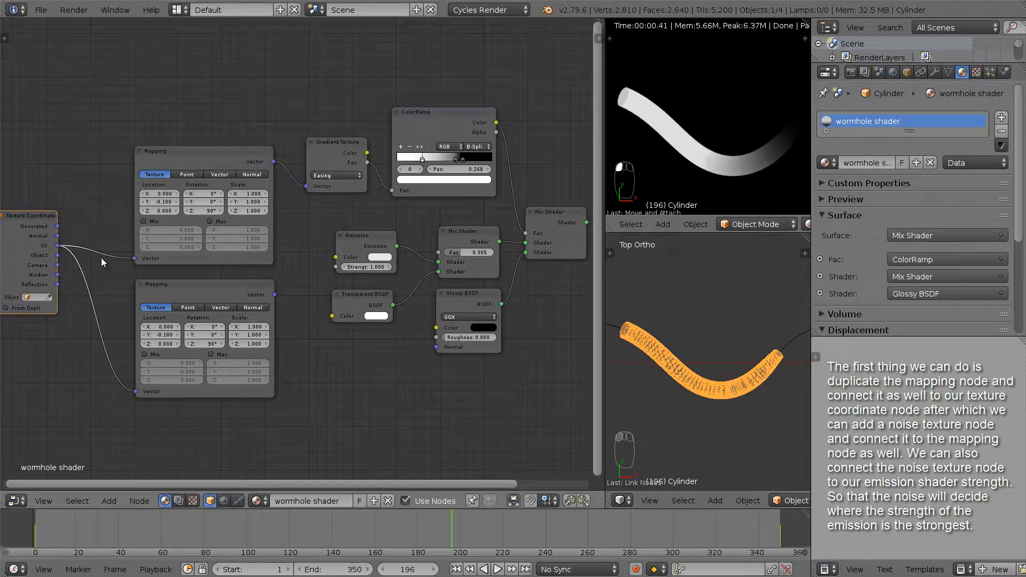
pyautogui.scroll(-1, 101, 258)
pyautogui.moveTo(78, 249); pyautogui.dragTo(162, 193, button='middle')
pyautogui.moveTo(139, 192); pyautogui.dragTo(63, 187)
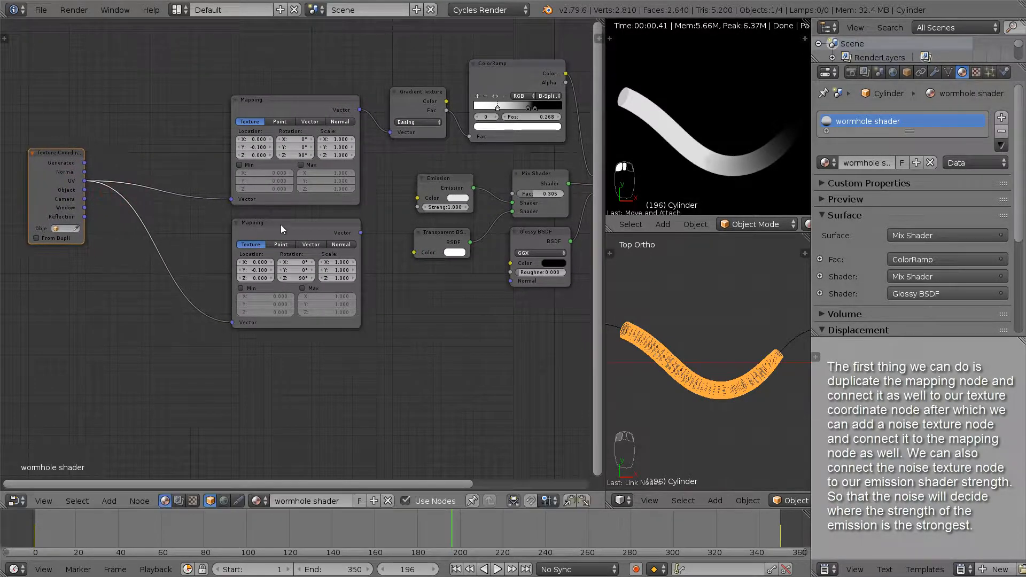
pyautogui.moveTo(282, 228); pyautogui.dragTo(157, 229)
pyautogui.moveTo(288, 242); pyautogui.dragTo(251, 276, button='middle')
pyautogui.moveTo(219, 146); pyautogui.dragTo(196, 118)
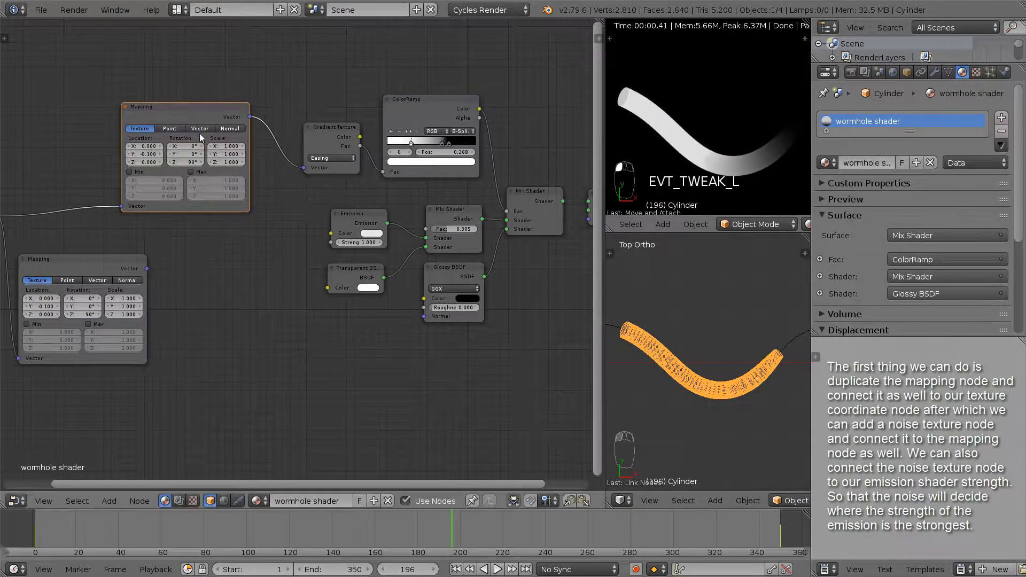
# Add a Noise Texture node beside the duplicated Mapping node and link the Mapping's Vector output to its Vector input.
pyautogui.hotkey('shift', 'a')
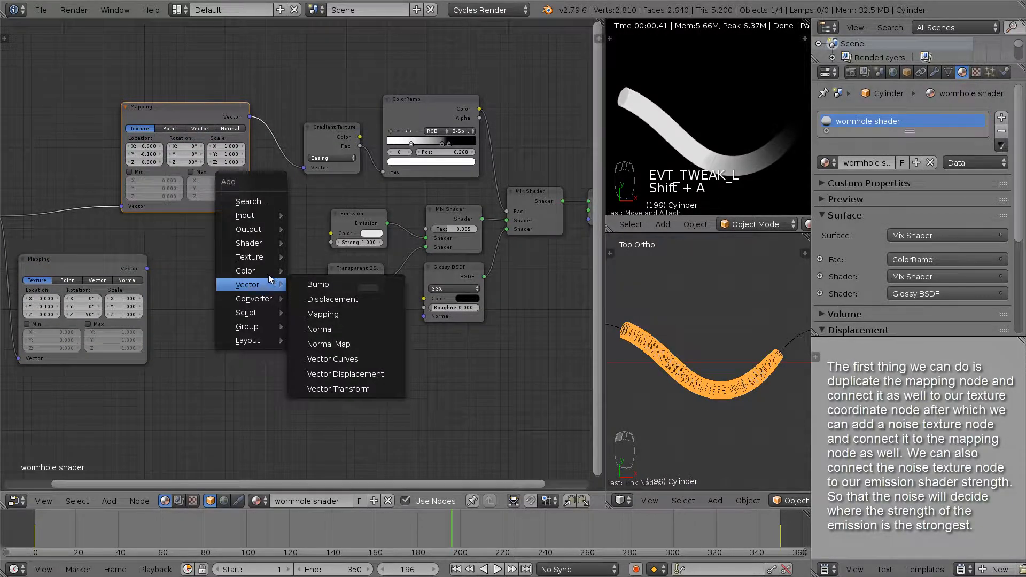
pyautogui.moveTo(265, 257)
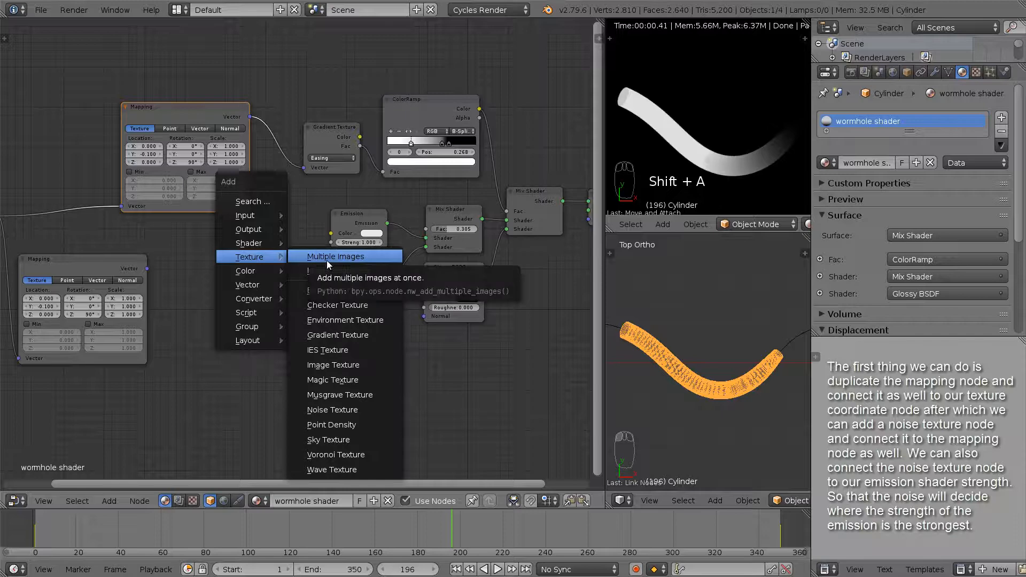
pyautogui.click(335, 408)
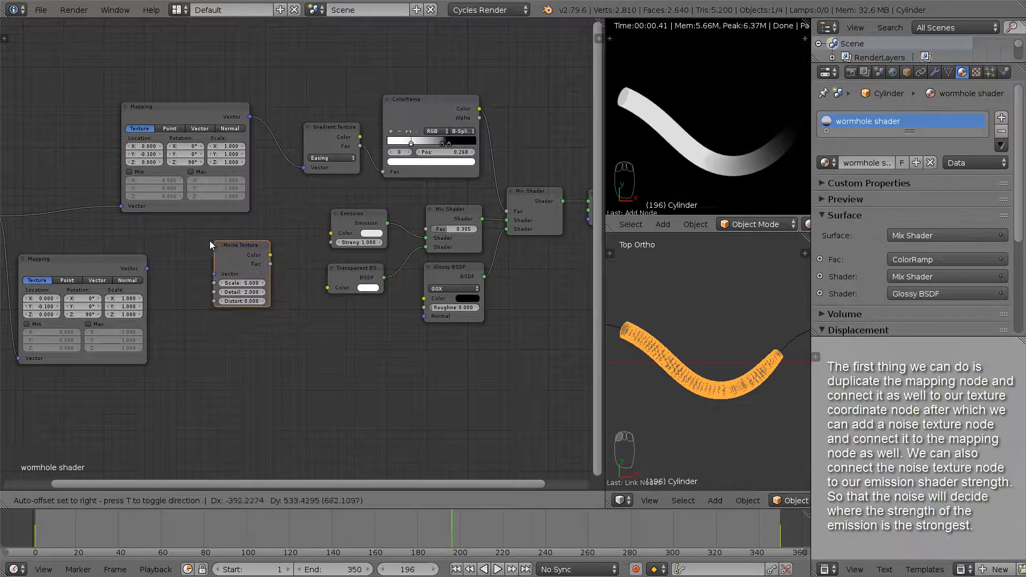
pyautogui.click(169, 239)
pyautogui.moveTo(147, 269); pyautogui.dragTo(170, 273)
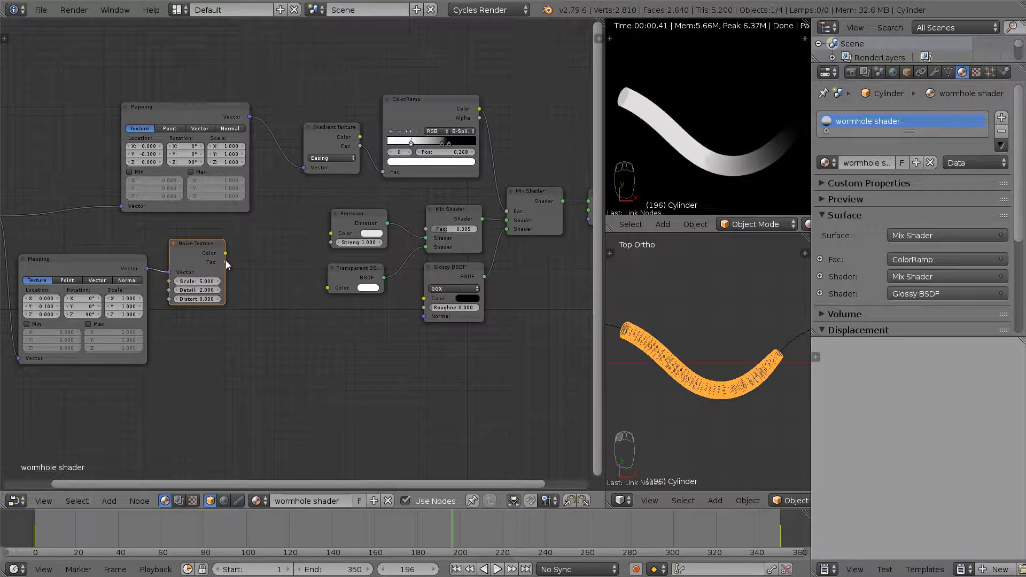
# Try driving the Emission Strength with the noise Fac output, and replace that link with noise Color to Emission Color.
pyautogui.moveTo(225, 261); pyautogui.dragTo(331, 243)
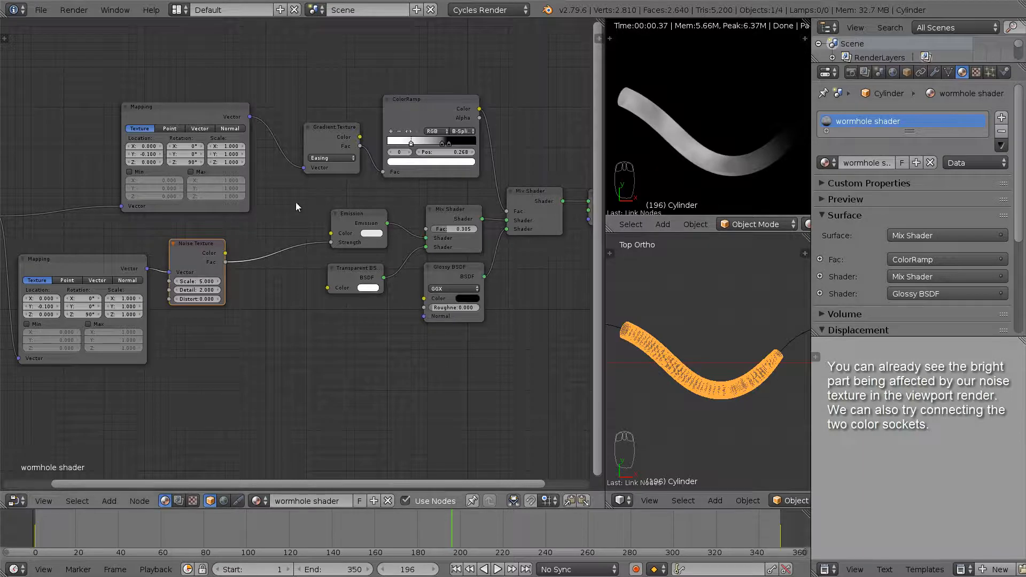
pyautogui.moveTo(287, 308); pyautogui.dragTo(254, 289, button='middle')
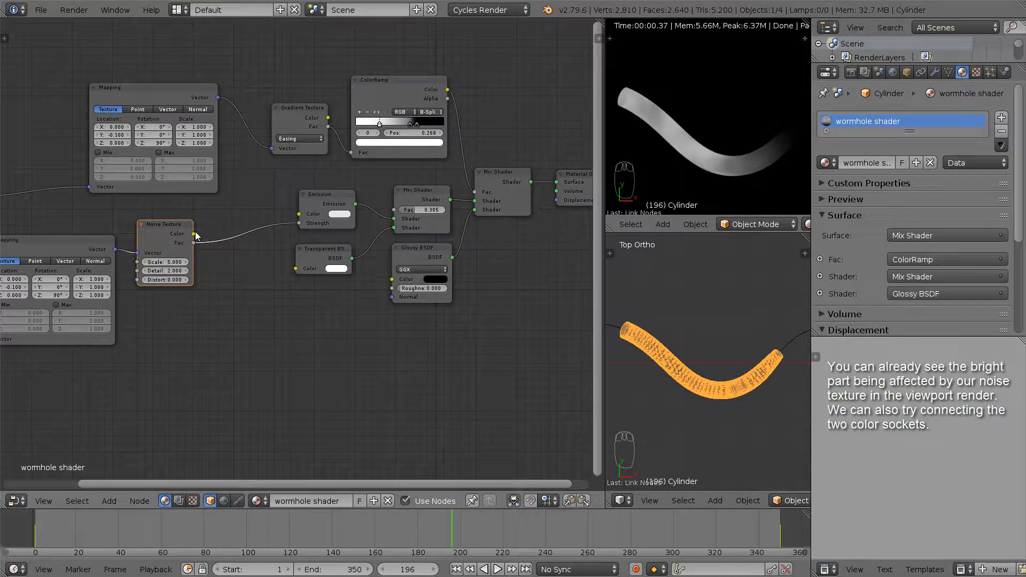
pyautogui.moveTo(194, 234); pyautogui.dragTo(284, 229)
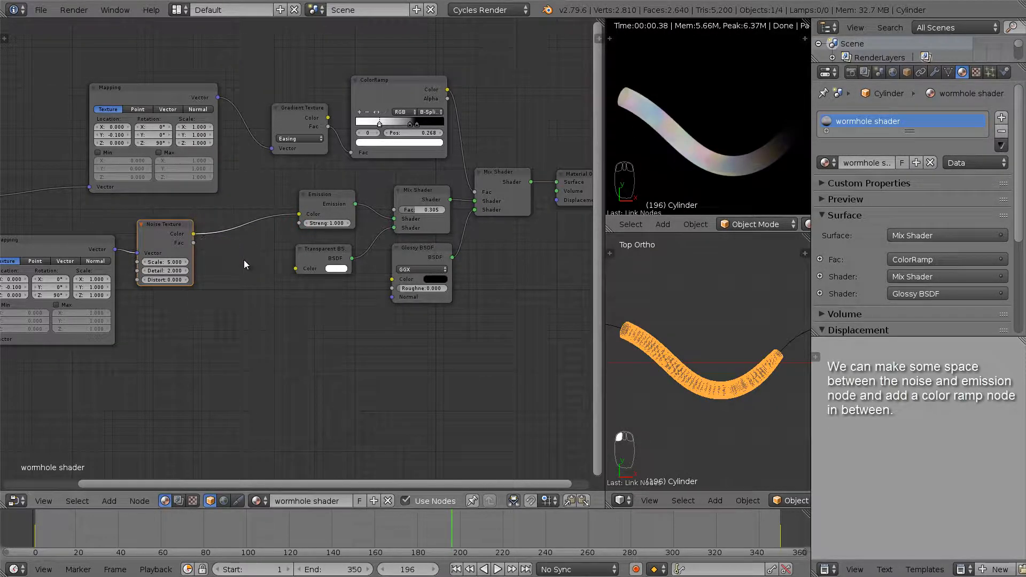
# Move the duplicated Mapping and Noise Texture nodes away from the Emission node to open a gap before it.
pyautogui.scroll(-2, 300, 229)
pyautogui.scroll(-1, 253, 250)
pyautogui.moveTo(277, 262); pyautogui.dragTo(392, 256, button='middle')
pyautogui.moveTo(203, 238); pyautogui.dragTo(119, 247)
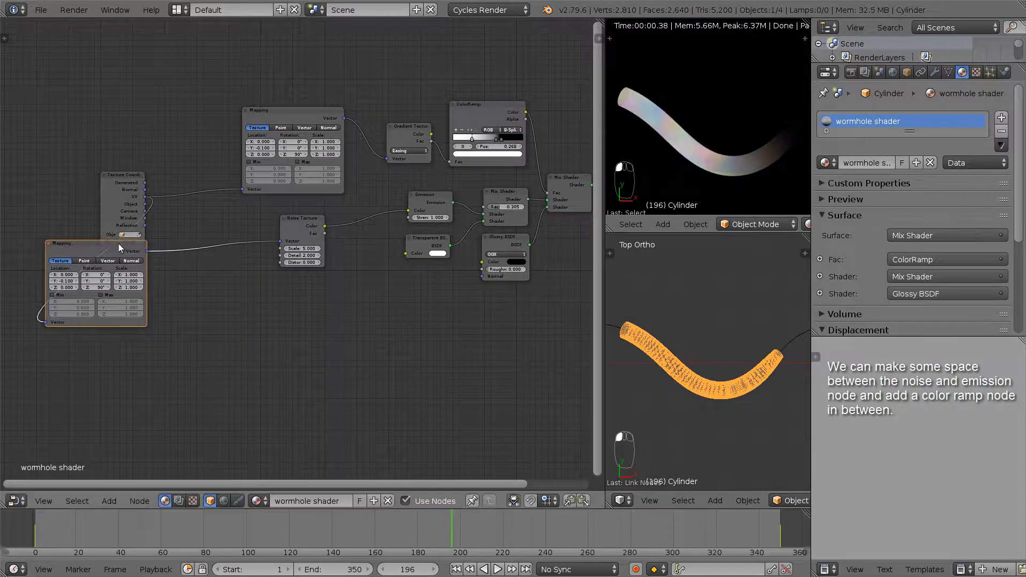
pyautogui.moveTo(296, 223); pyautogui.dragTo(196, 232)
pyautogui.scroll(2, 312, 224)
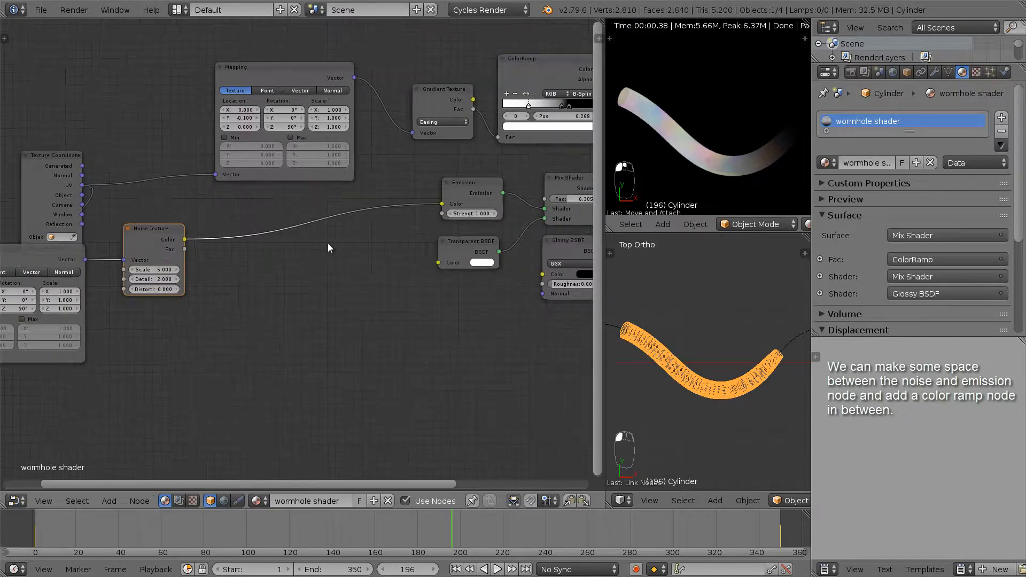
# Add a ColorRamp node onto the link between the Noise Texture and the Emission node's Color.
pyautogui.hotkey('shift', 'a')
pyautogui.moveTo(331, 248)
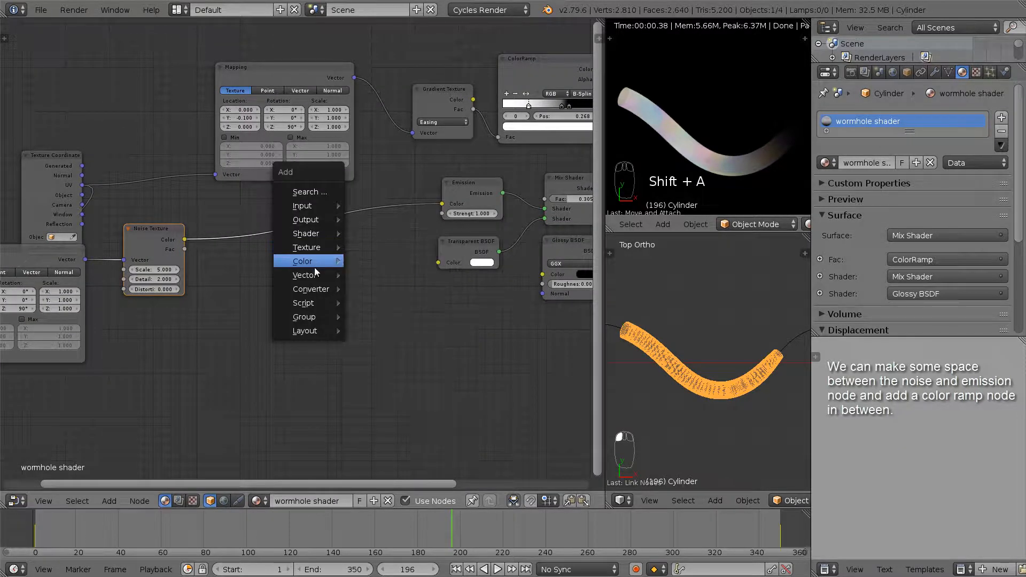
pyautogui.moveTo(313, 284)
pyautogui.click(384, 301)
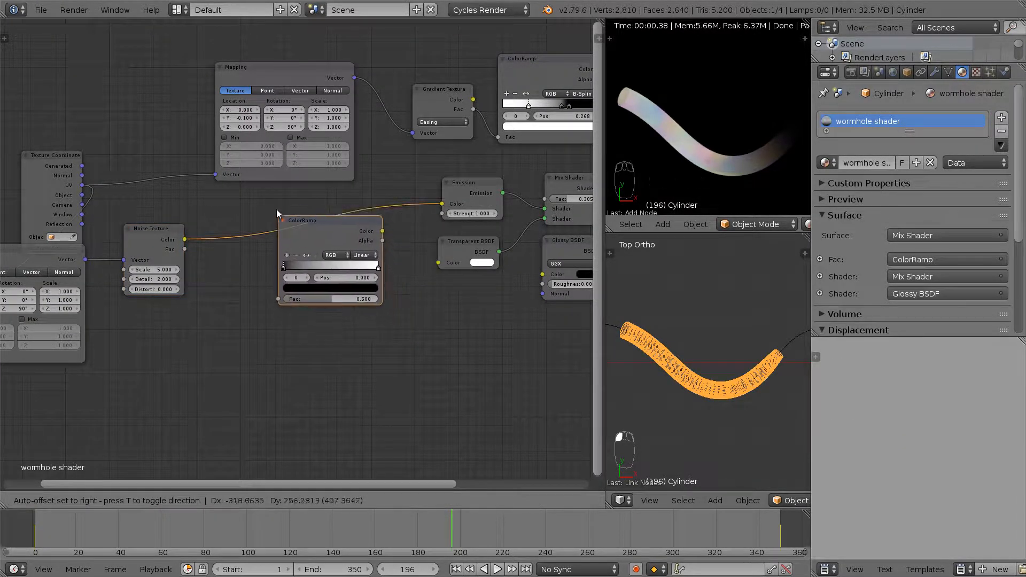
pyautogui.click(274, 205)
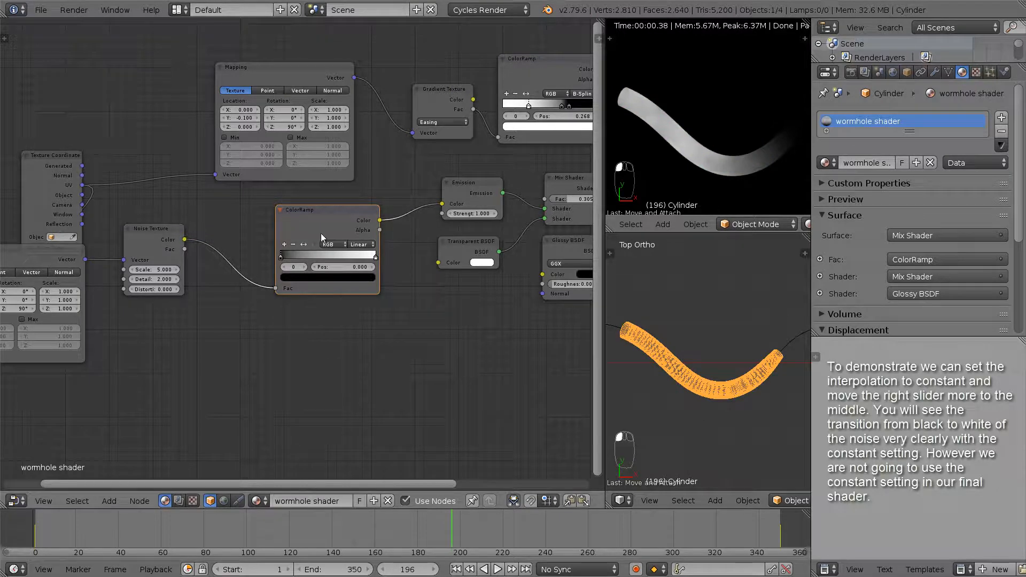
# Try Constant interpolation on the new ColorRamp with its white stop at position 0.479.
pyautogui.click(360, 244)
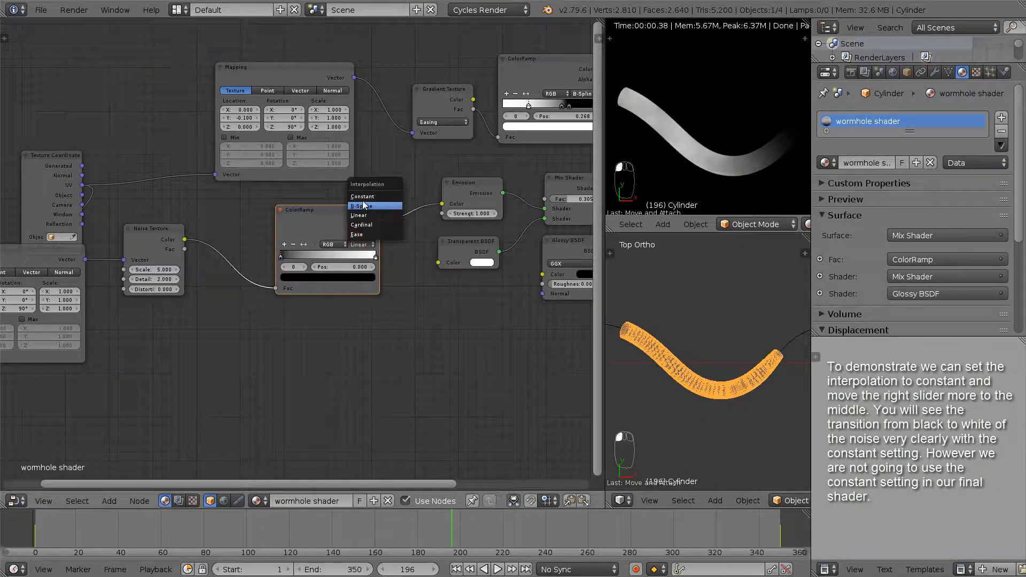
pyautogui.click(364, 199)
pyautogui.moveTo(374, 259); pyautogui.dragTo(326, 257)
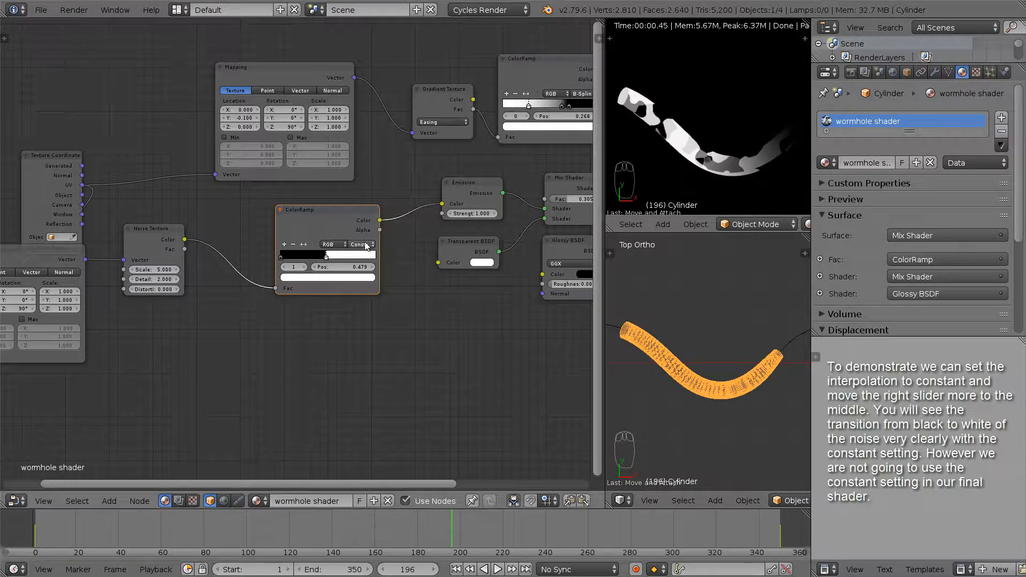
# Move the Noise Texture node closer to the new ColorRamp node.
pyautogui.scroll(1, 347, 233)
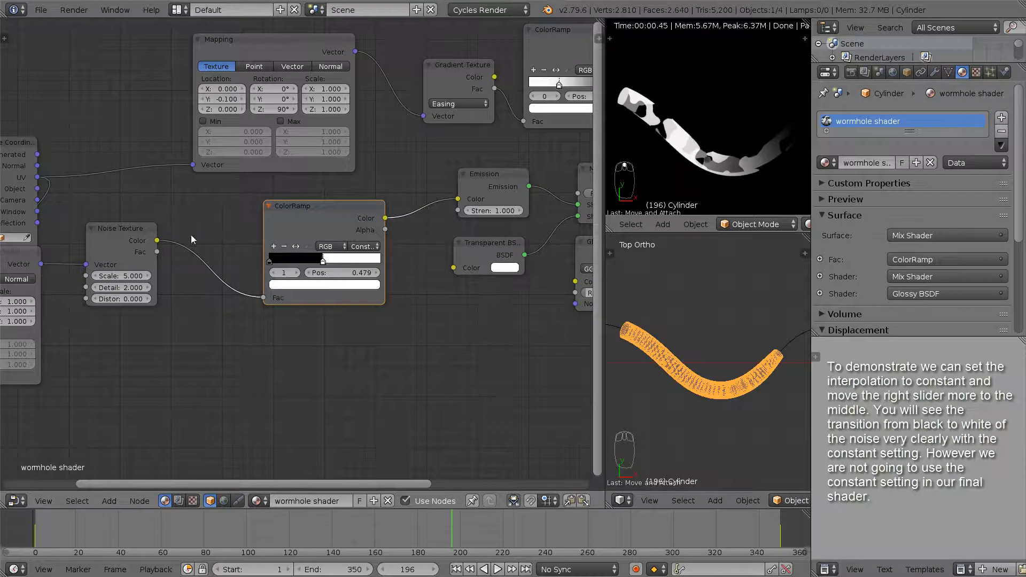
pyautogui.moveTo(125, 240); pyautogui.dragTo(195, 272)
pyautogui.scroll(1, 328, 224)
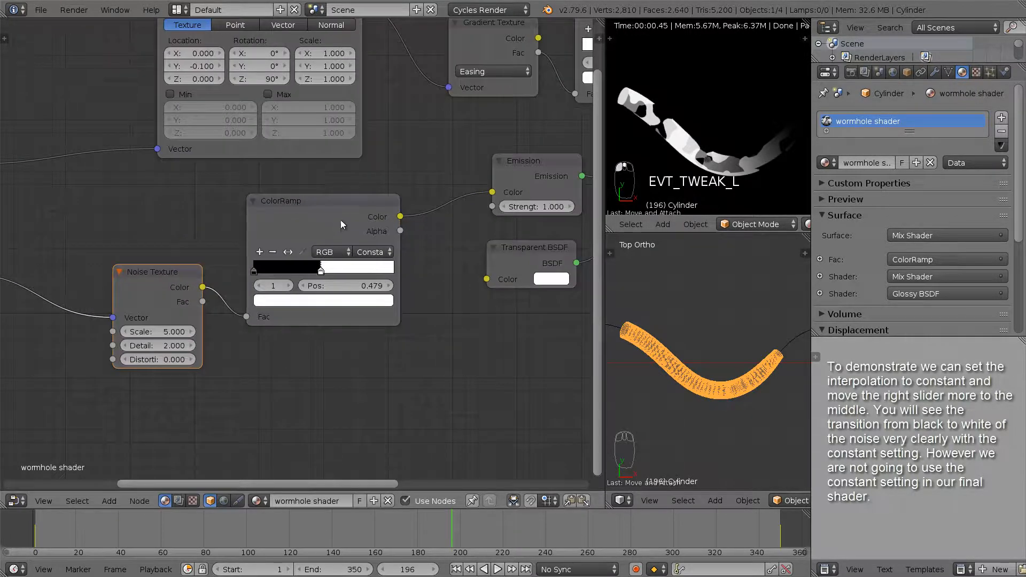
pyautogui.moveTo(341, 220); pyautogui.dragTo(304, 248, button='middle')
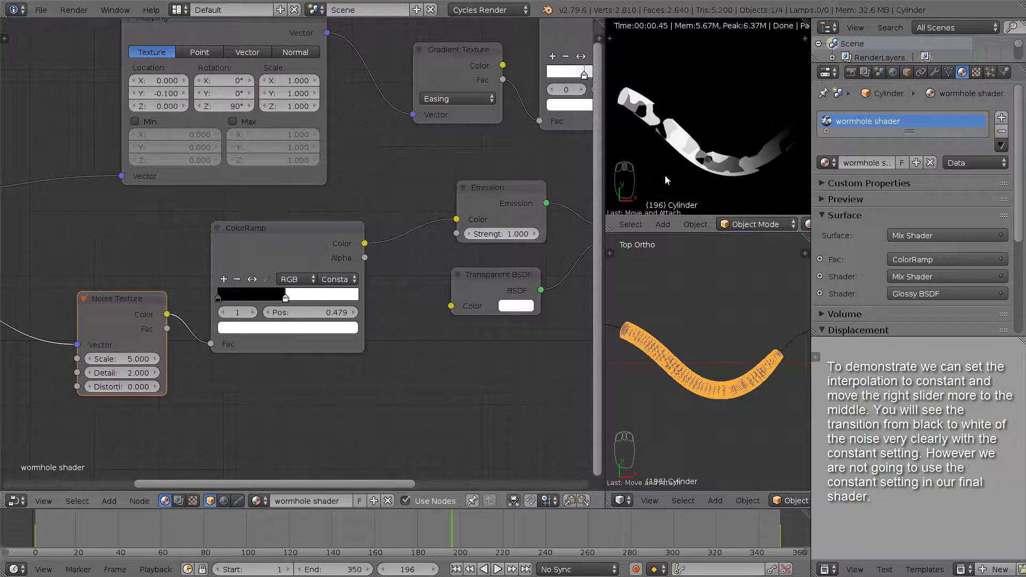
pyautogui.scroll(1, 718, 159)
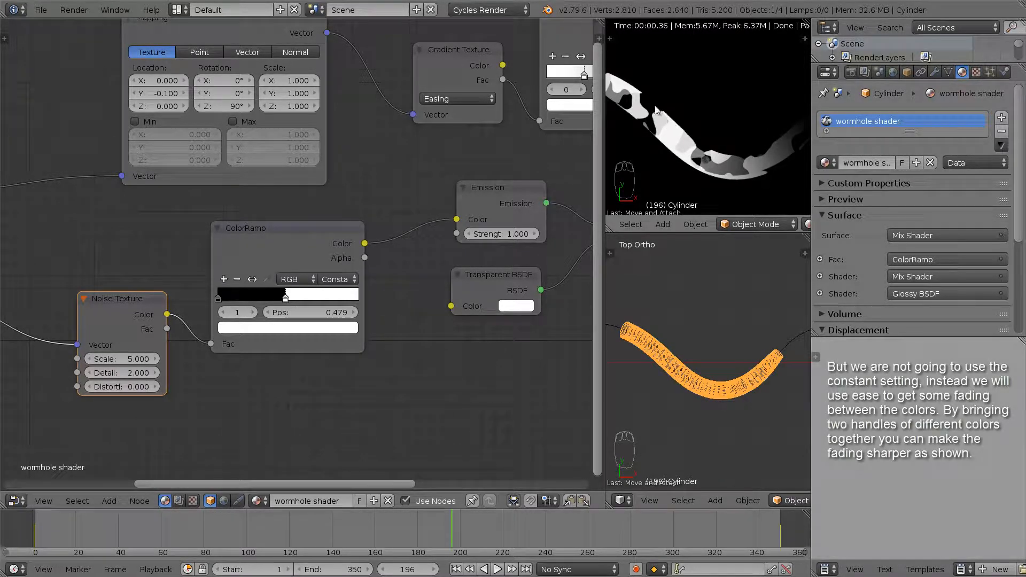
# Set the noise ColorRamp's interpolation to Ease and flip its color order.
pyautogui.click(336, 279)
pyautogui.click(333, 264)
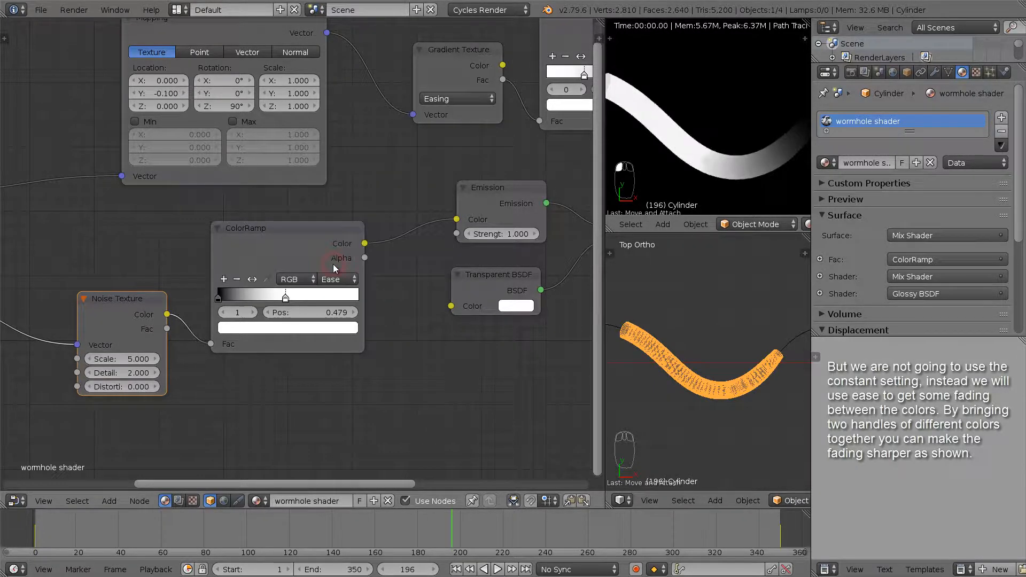
pyautogui.click(252, 279)
# Bring the noise ColorRamp's stops close together, with white at position 0.461 and black at 0.546.
pyautogui.moveTo(298, 301); pyautogui.dragTo(292, 301)
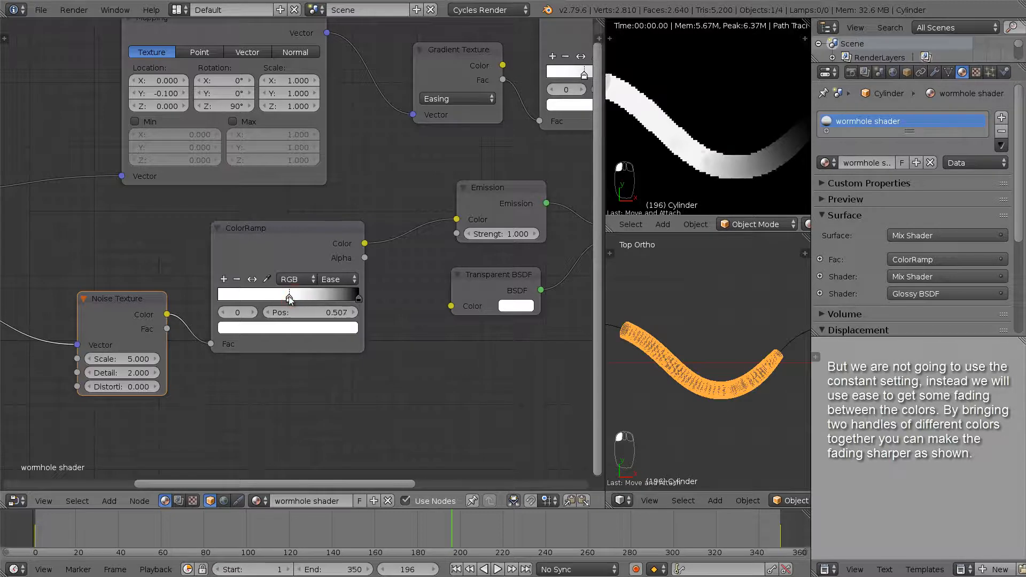
pyautogui.moveTo(355, 296); pyautogui.dragTo(295, 299)
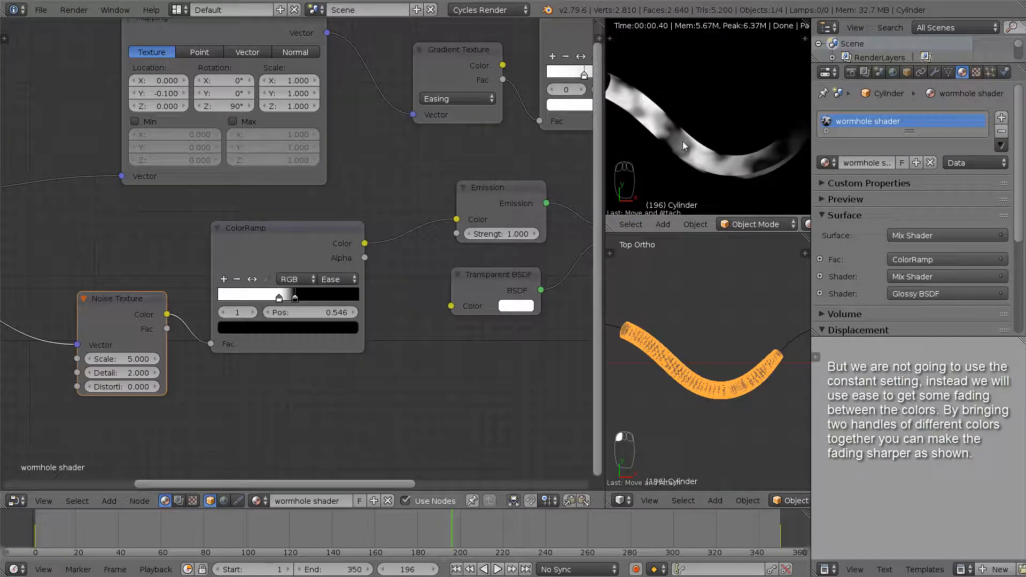
pyautogui.moveTo(279, 298); pyautogui.dragTo(283, 298)
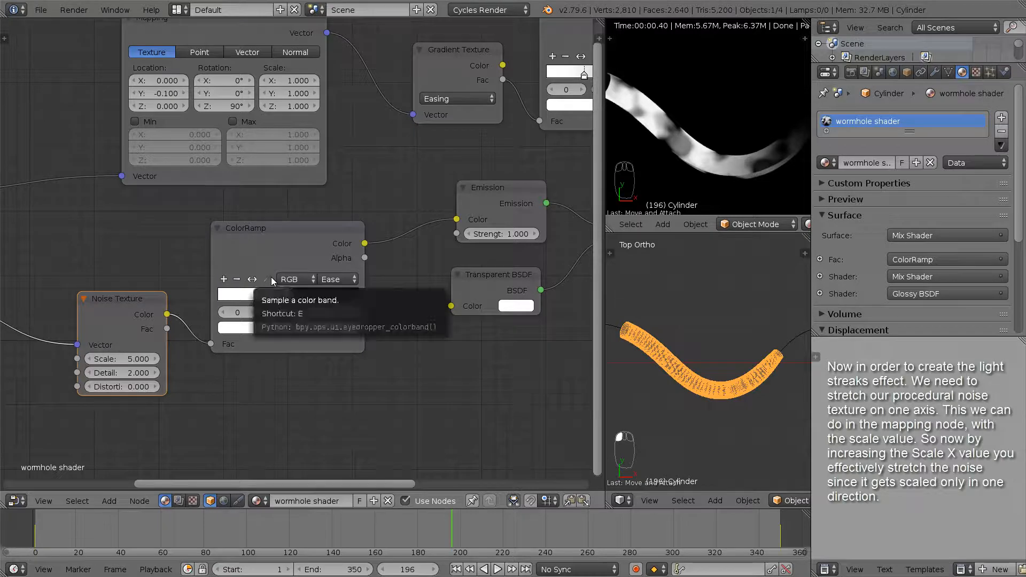
# Move the duplicated Mapping node next to the Noise Texture and set its Scale X to 48.7.
pyautogui.scroll(-2, 297, 265)
pyautogui.moveTo(219, 252); pyautogui.dragTo(339, 232, button='middle')
pyautogui.moveTo(124, 267); pyautogui.dragTo(205, 281)
pyautogui.scroll(2, 207, 308)
pyautogui.moveTo(216, 321); pyautogui.dragTo(451, 339)
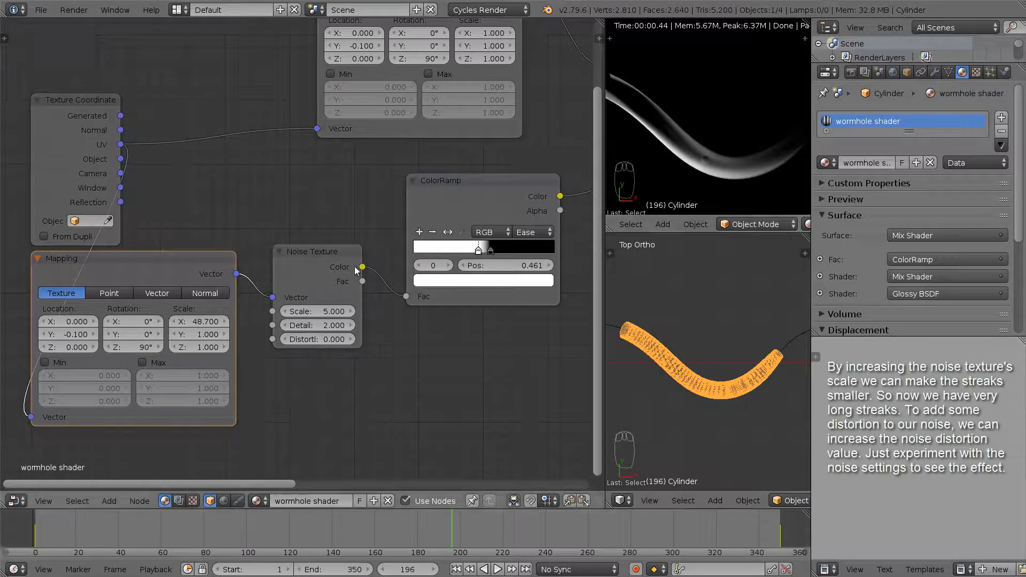
# Set the Noise Texture's Scale to 52.6 and its Distortion to 0.5.
pyautogui.moveTo(333, 312); pyautogui.dragTo(592, 323)
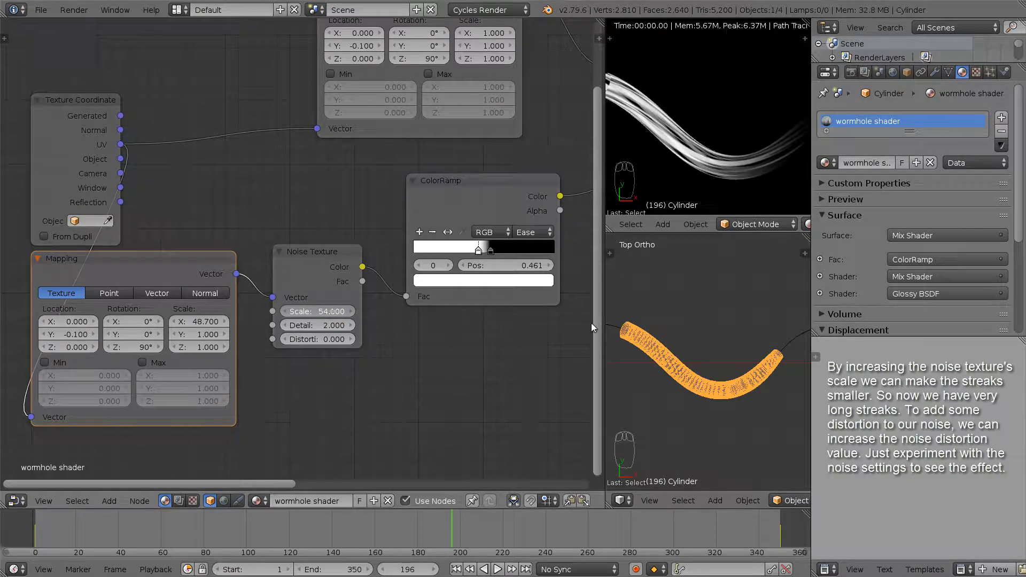
pyautogui.moveTo(333, 338)
pyautogui.mouseDown()
pyautogui.moveTo(364, 342)
pyautogui.moveTo(341, 341)
pyautogui.mouseUp()
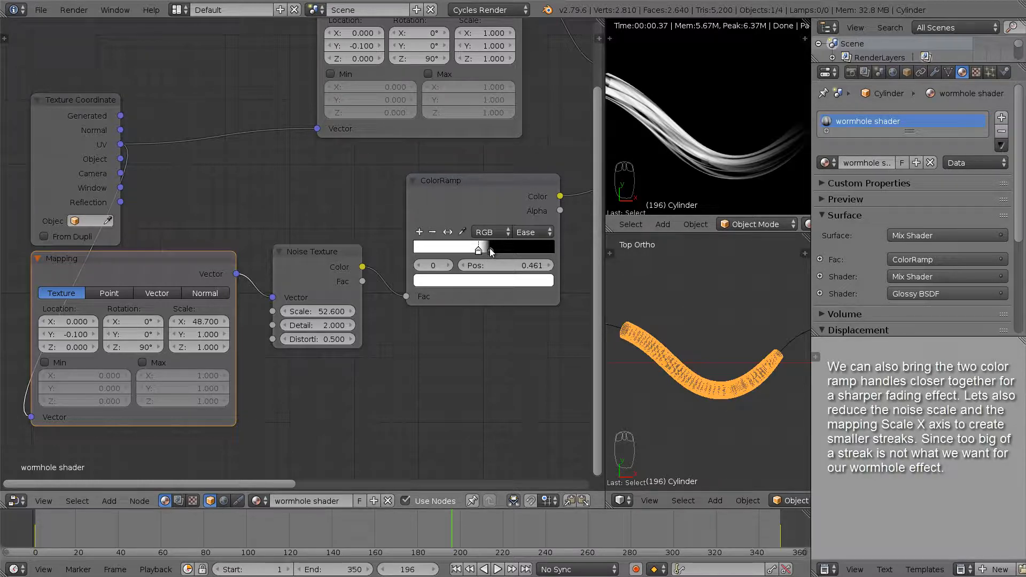
# Move the noise ColorRamp's black stop to position 0.504 and reduce the Noise Texture's Scale to 37.2.
pyautogui.moveTo(491, 251); pyautogui.dragTo(483, 253)
pyautogui.moveTo(329, 311); pyautogui.dragTo(241, 306)
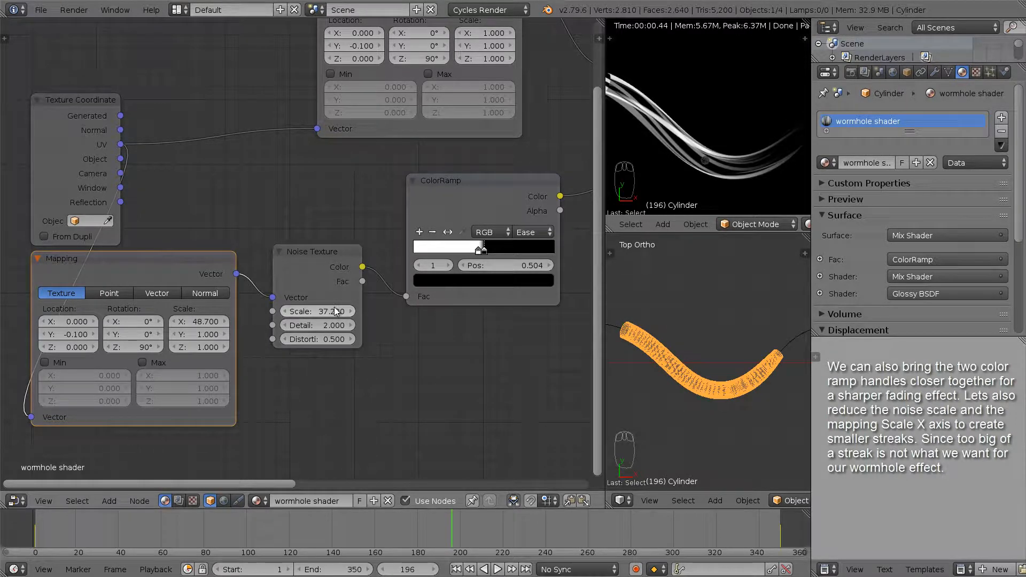
# Set the duplicated Mapping node's Scale X to 20, and reduce it further to 14.3.
pyautogui.click(198, 318)
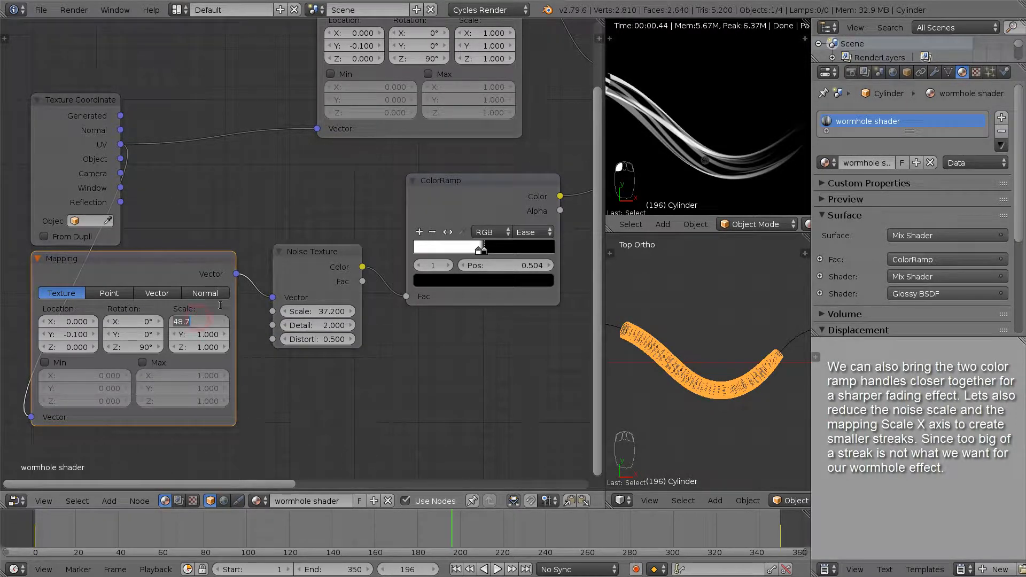
pyautogui.write('20')
pyautogui.press('Return')
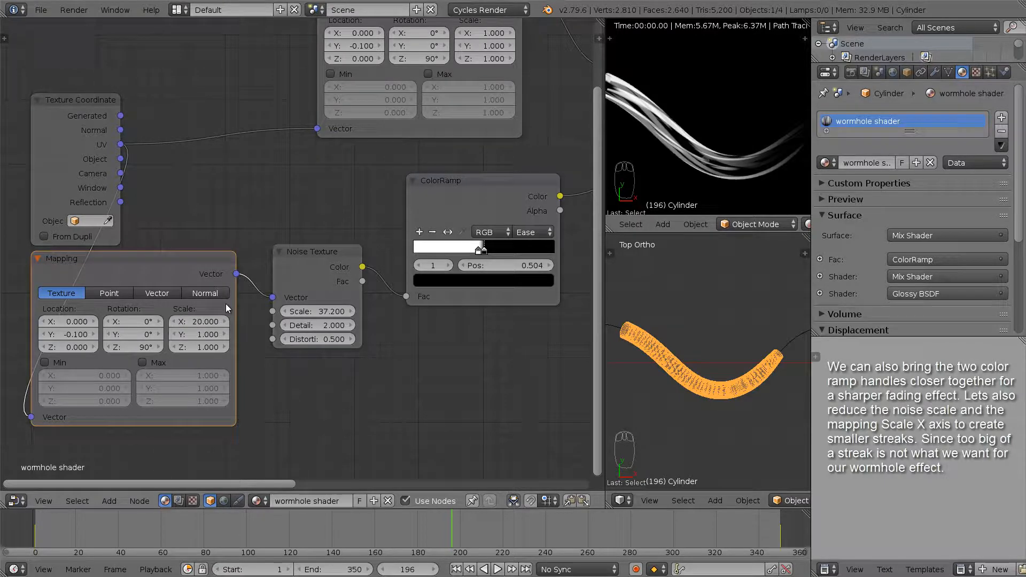
pyautogui.moveTo(200, 325); pyautogui.dragTo(244, 313)
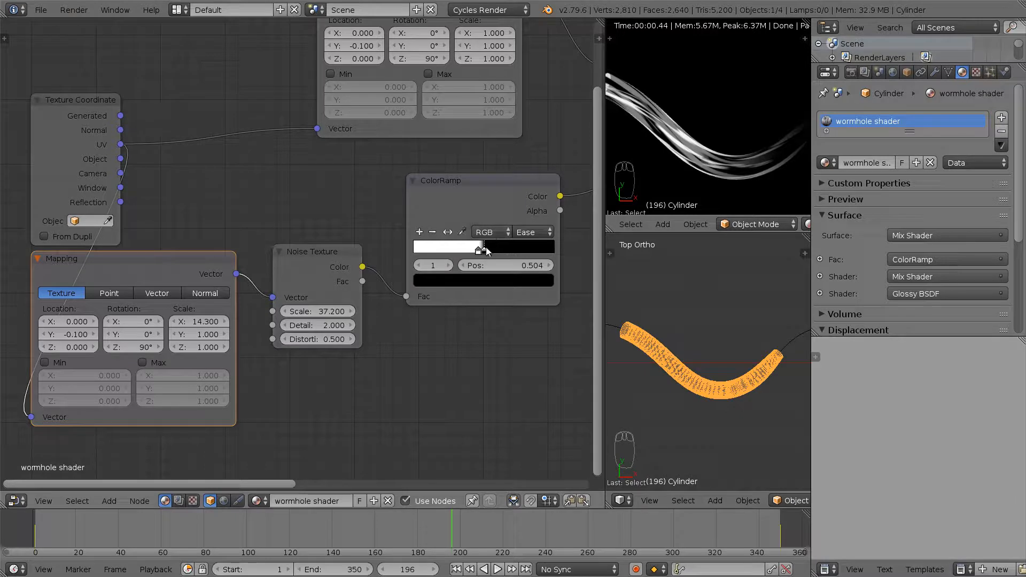
# Move the noise ColorRamp's black stop to position 0.549 and switch the rendered viewport to camera view.
pyautogui.moveTo(488, 251); pyautogui.dragTo(493, 252)
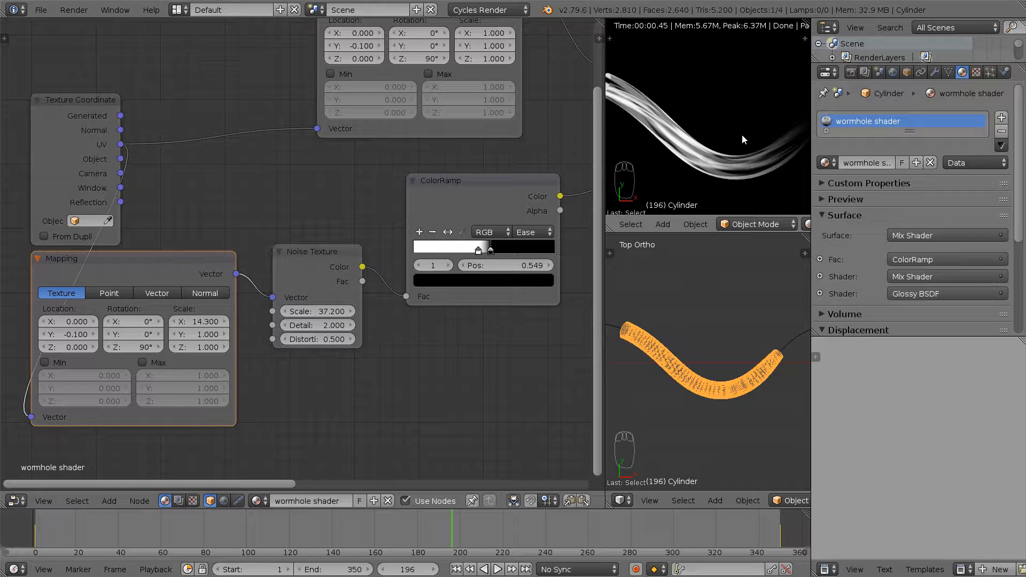
pyautogui.press('KP_0')
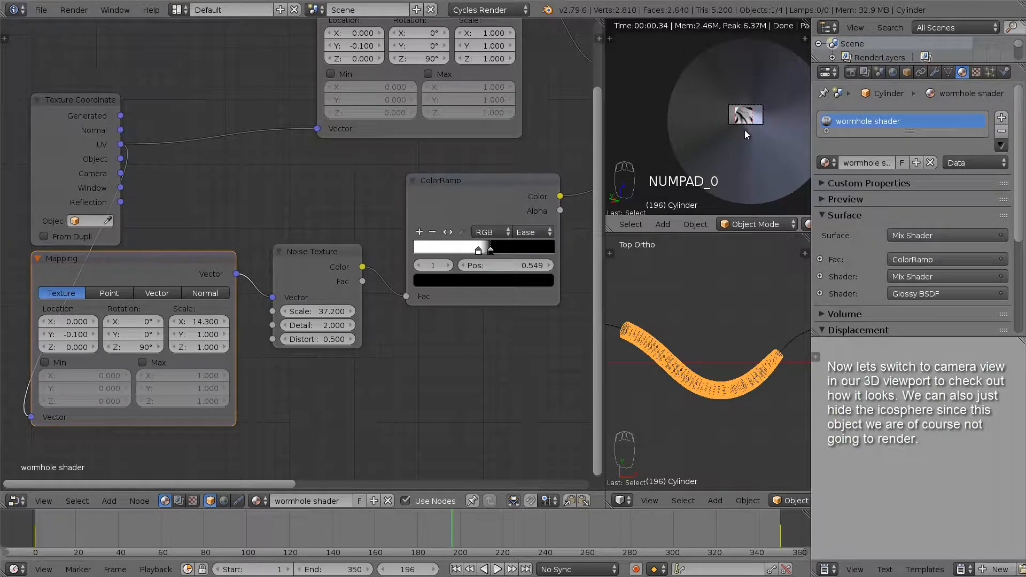
# Enlarge the camera view and set a render border around the whole camera frame in the rendered viewport.
pyautogui.scroll(5, 745, 130)
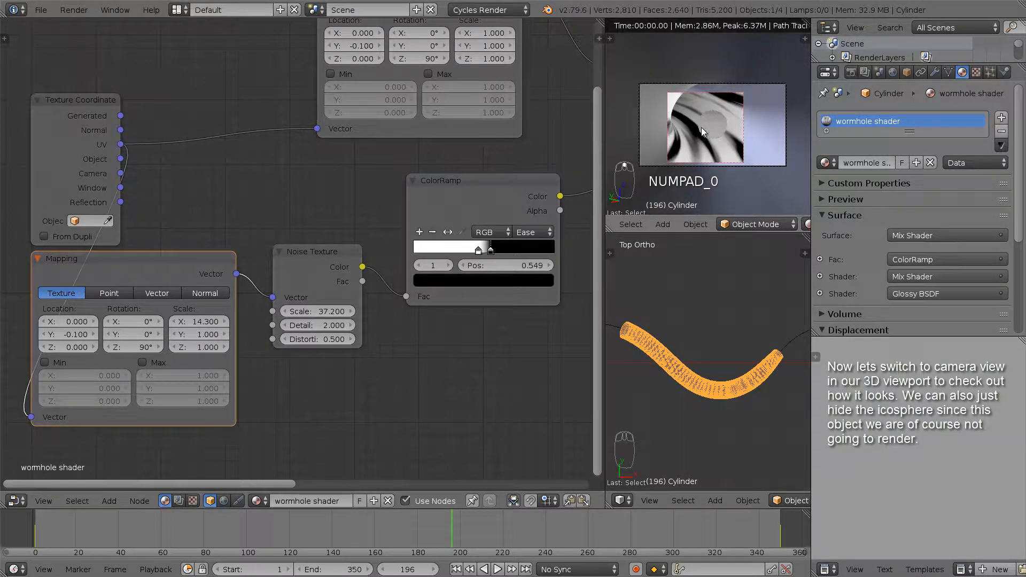
pyautogui.hotkey('shift', 'b')
pyautogui.moveTo(635, 75); pyautogui.dragTo(790, 173)
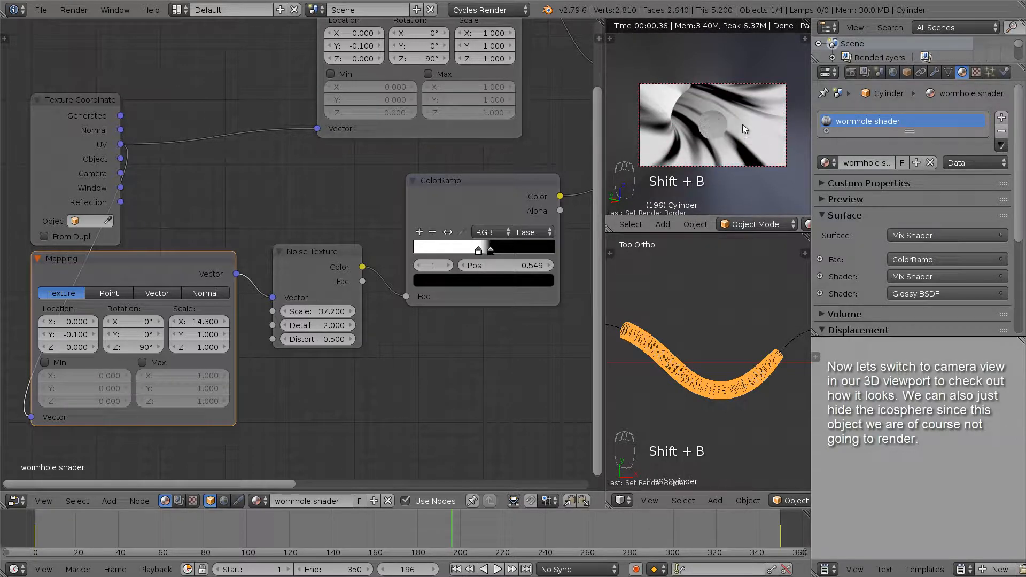
# Hide the icosphere inside the tunnel and reselect the wormhole cylinder.
pyautogui.rightClick(712, 120)
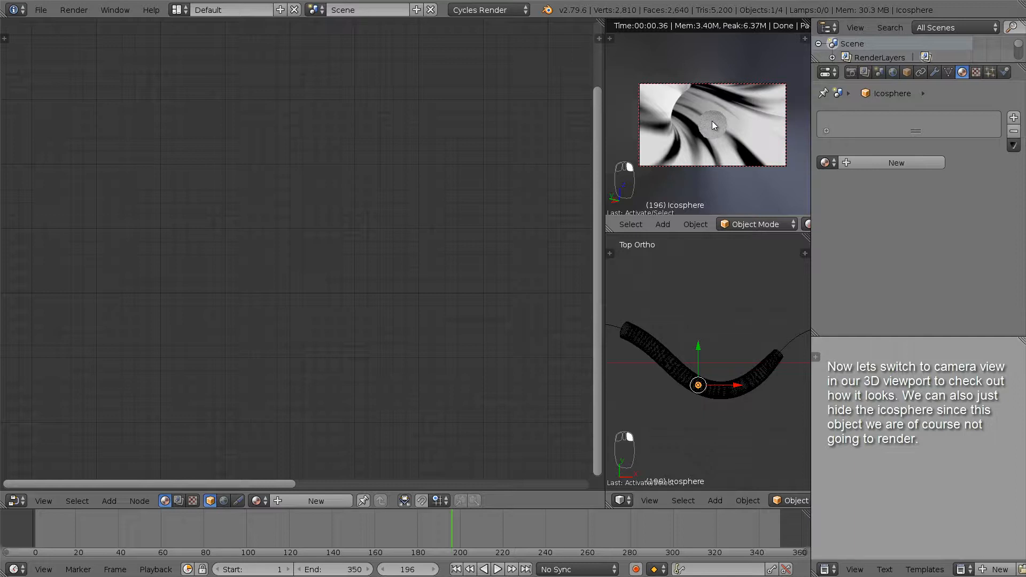
pyautogui.press('h')
pyautogui.rightClick(741, 111)
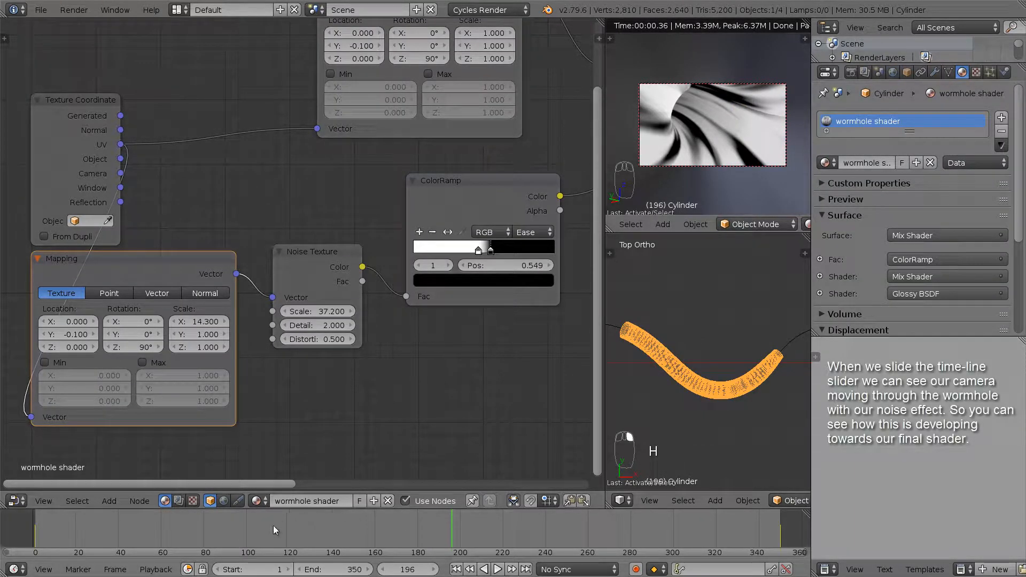
# Play the camera's flight through the wormhole, stop playback, and scrub the timeline to frame 170.
pyautogui.moveTo(268, 526); pyautogui.dragTo(229, 518)
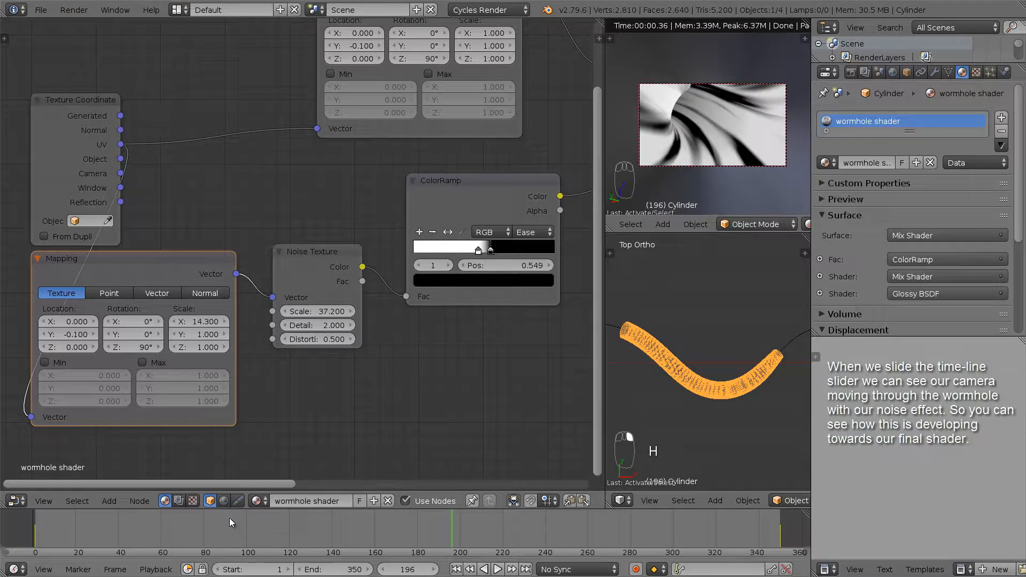
pyautogui.click(498, 569)
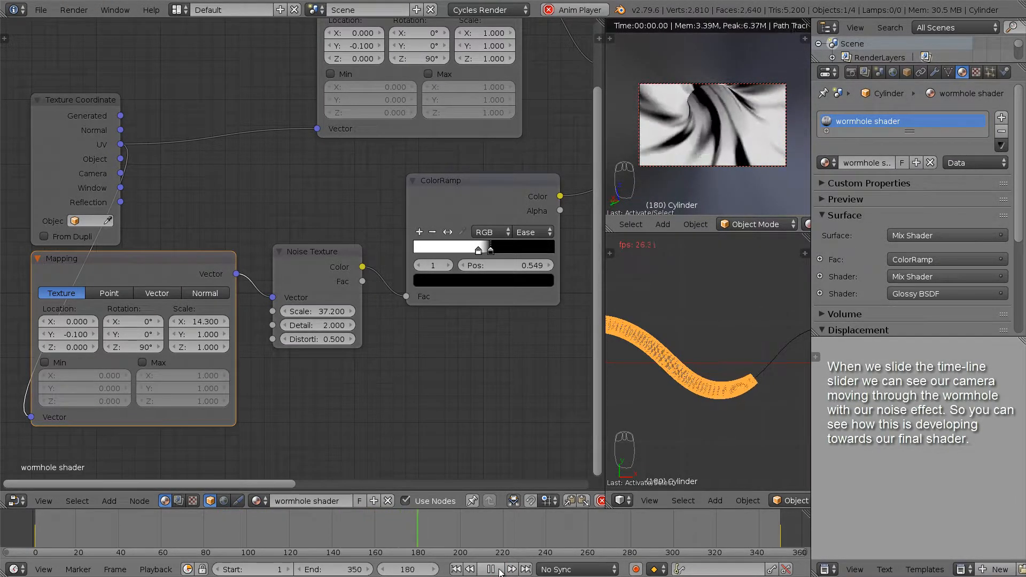
pyautogui.click(496, 570)
pyautogui.moveTo(448, 528); pyautogui.dragTo(397, 534)
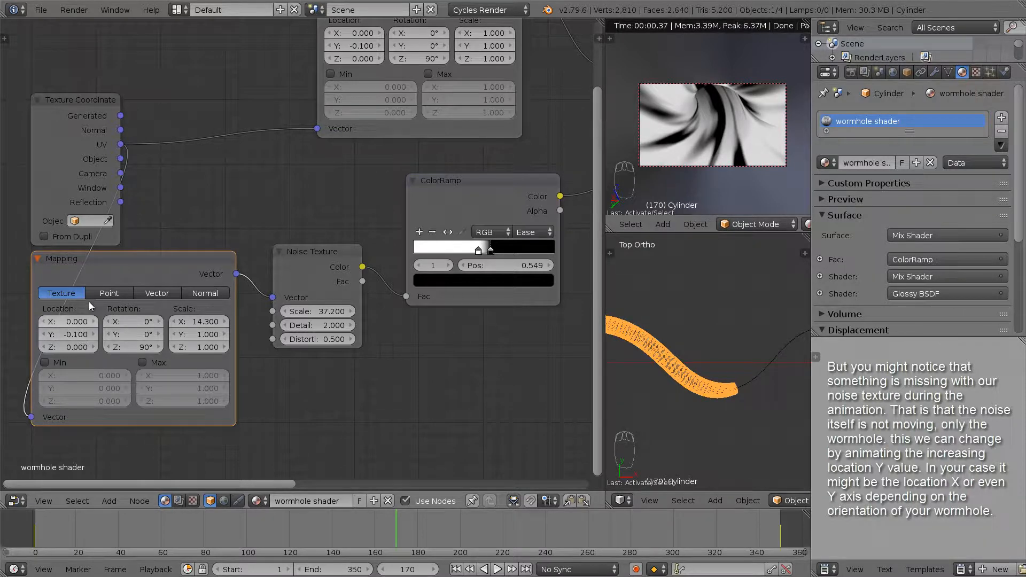
# Shift the noise along the tunnel by increasing its Mapping node's Location Y to 4.160.
pyautogui.click(82, 335)
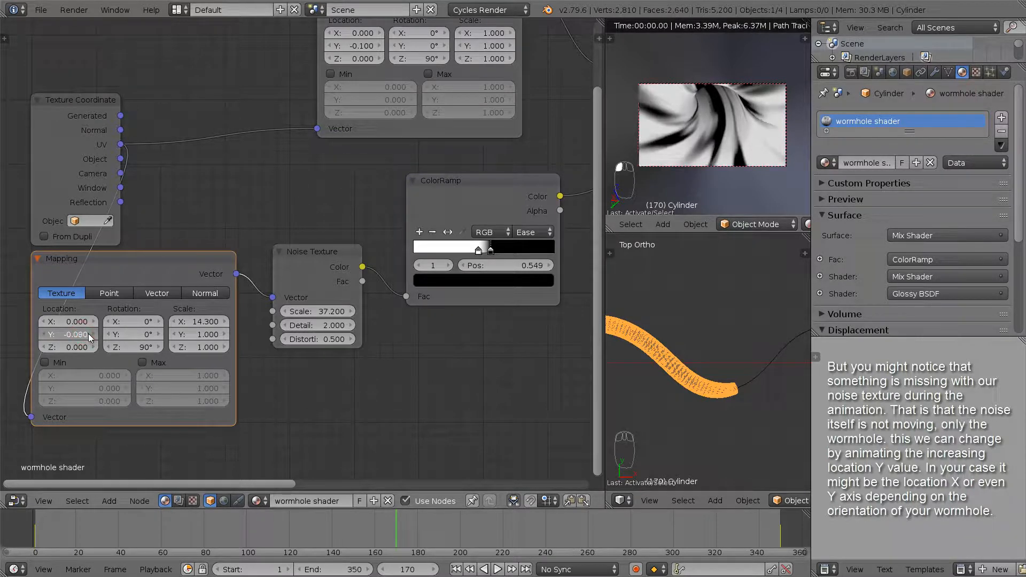
pyautogui.moveTo(88, 334); pyautogui.dragTo(319, 348)
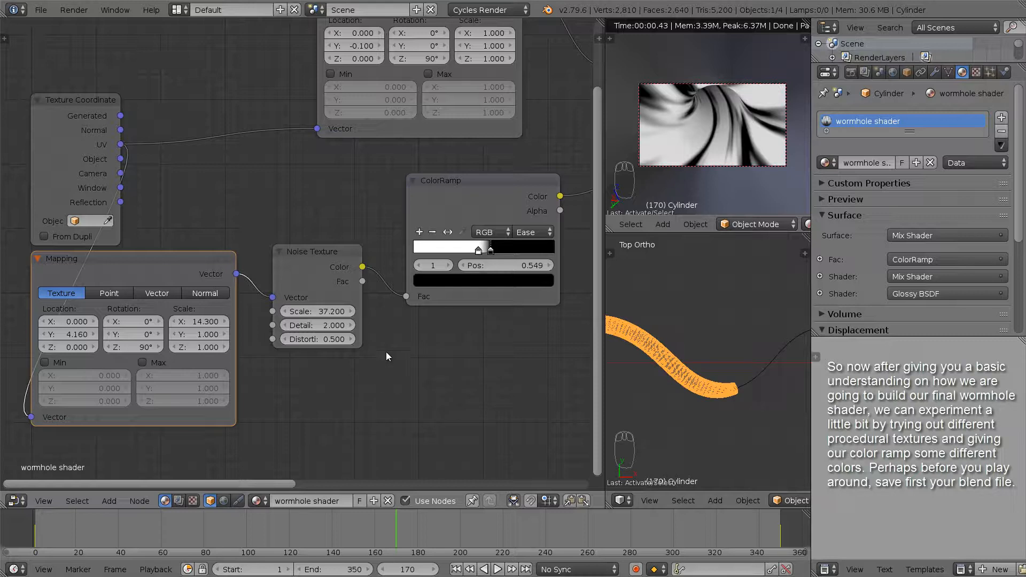
# Move the Noise Texture node slightly up and add a Voronoi Texture node below it.
pyautogui.moveTo(321, 269); pyautogui.dragTo(333, 252)
pyautogui.hotkey('shift', 'a')
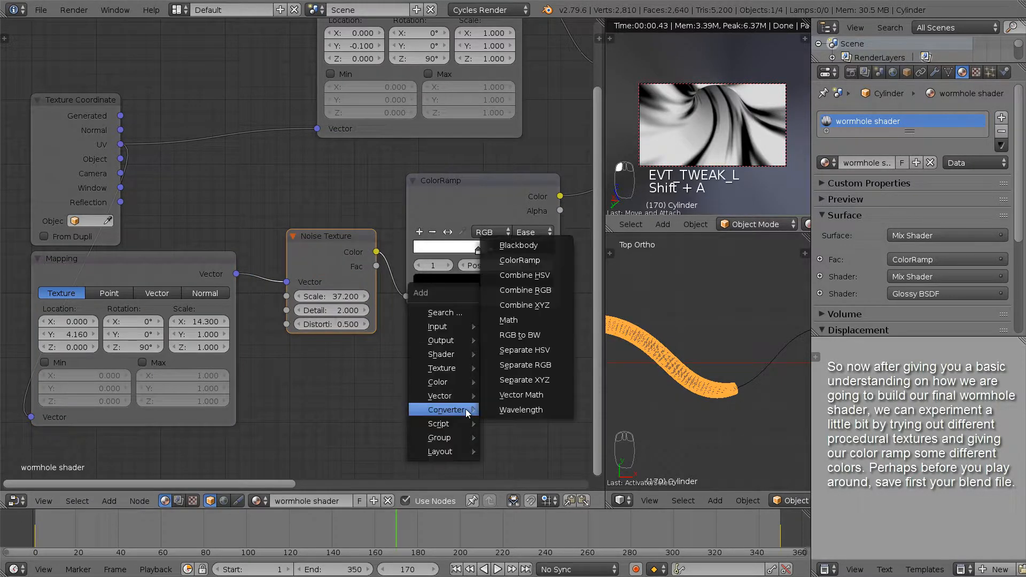
pyautogui.moveTo(456, 367)
pyautogui.click(519, 352)
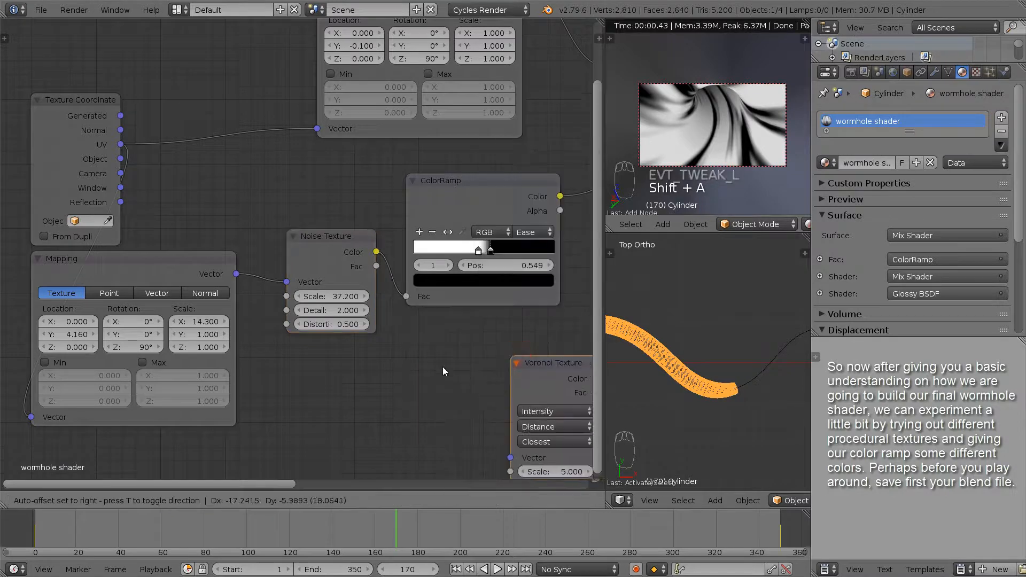
pyautogui.click(250, 351)
pyautogui.moveTo(340, 387); pyautogui.dragTo(389, 357)
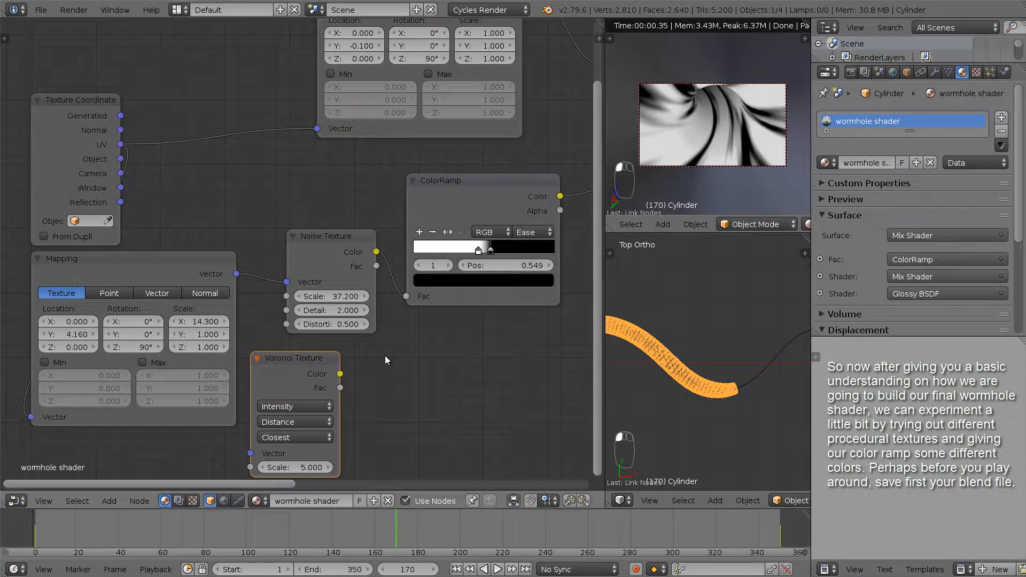
# Add a stop at position 0.505 between the white and black stops of the noise ColorRamp and colour it deep blue.
pyautogui.click(478, 251)
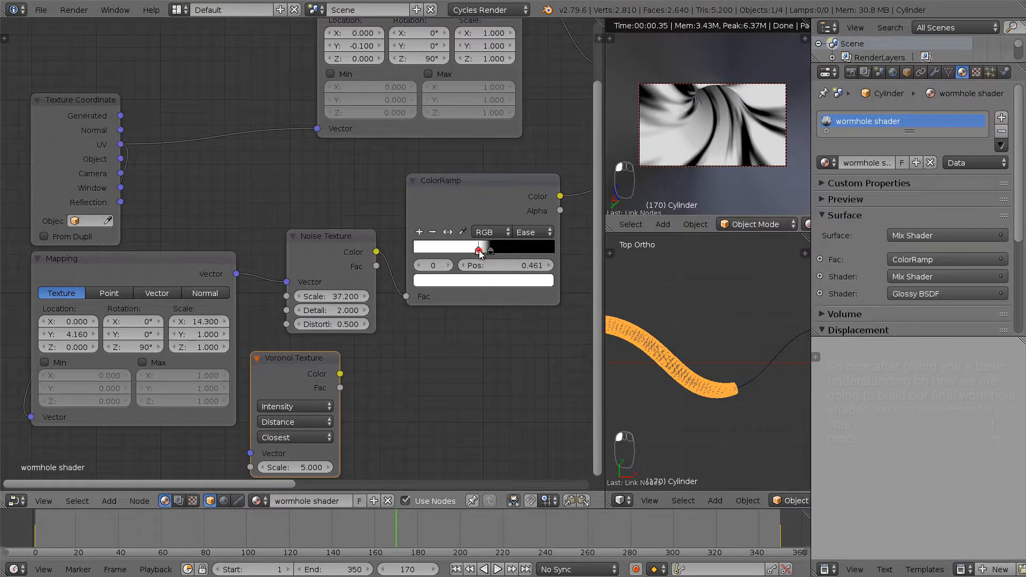
pyautogui.click(419, 232)
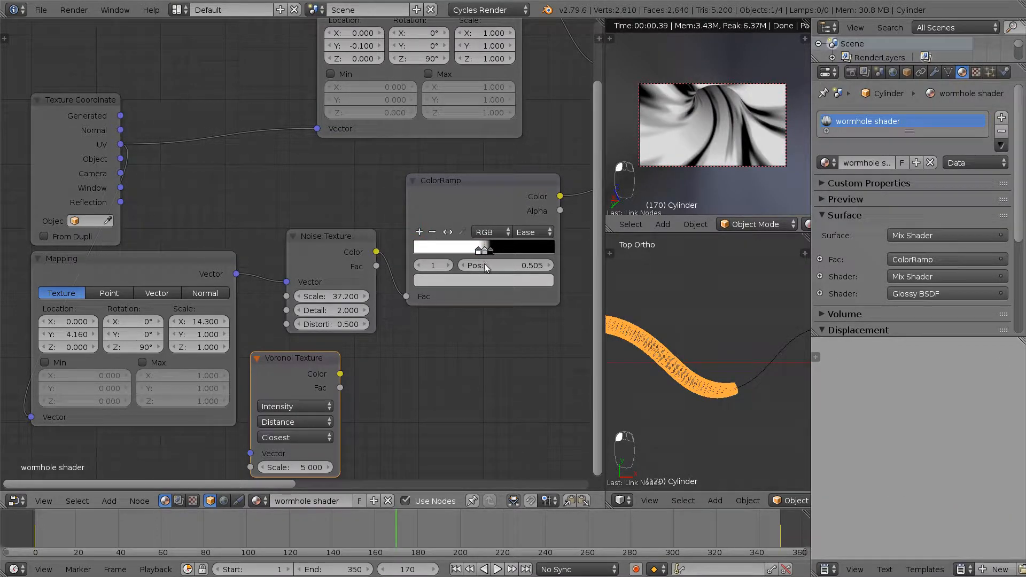
pyautogui.click(483, 281)
pyautogui.moveTo(459, 173); pyautogui.dragTo(495, 109)
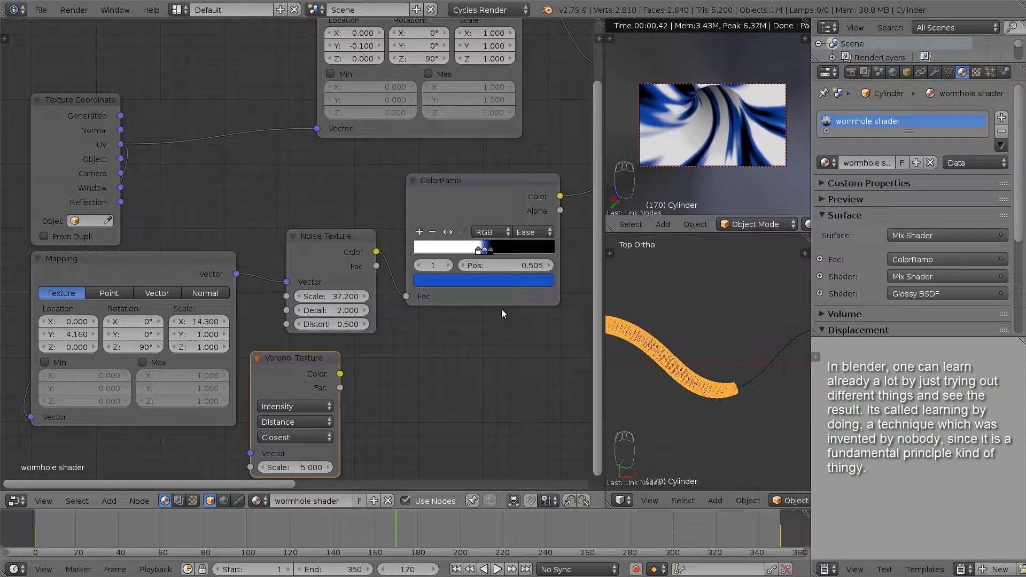
# Change the noise ColorRamp's first stop, at position 0.461, from white to bright light blue.
pyautogui.click(478, 250)
pyautogui.click(484, 281)
pyautogui.moveTo(487, 115); pyautogui.dragTo(487, 101)
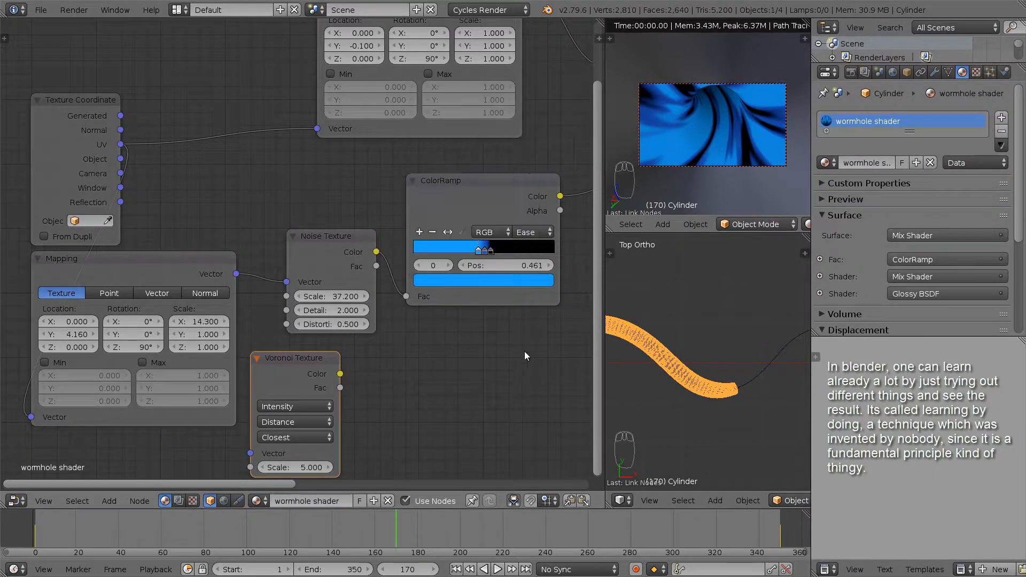
# Raise the Emission shader's Strength to 2.0.
pyautogui.scroll(-3, 529, 350)
pyautogui.moveTo(450, 348); pyautogui.dragTo(224, 422, button='middle')
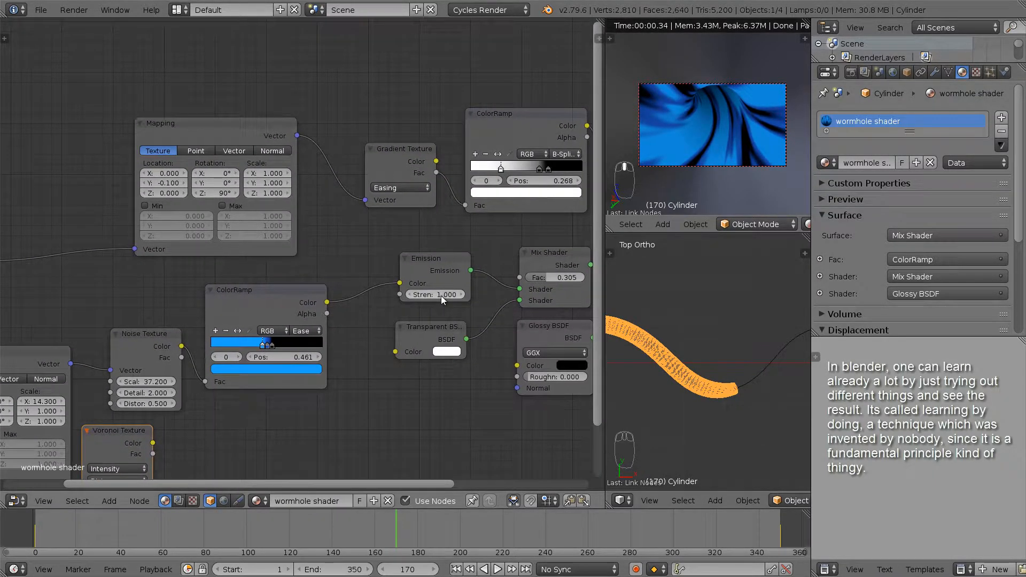
pyautogui.moveTo(445, 295)
pyautogui.mouseDown()
pyautogui.moveTo(460, 299)
pyautogui.moveTo(451, 303)
pyautogui.mouseUp()
pyautogui.moveTo(329, 390); pyautogui.dragTo(478, 289, button='middle')
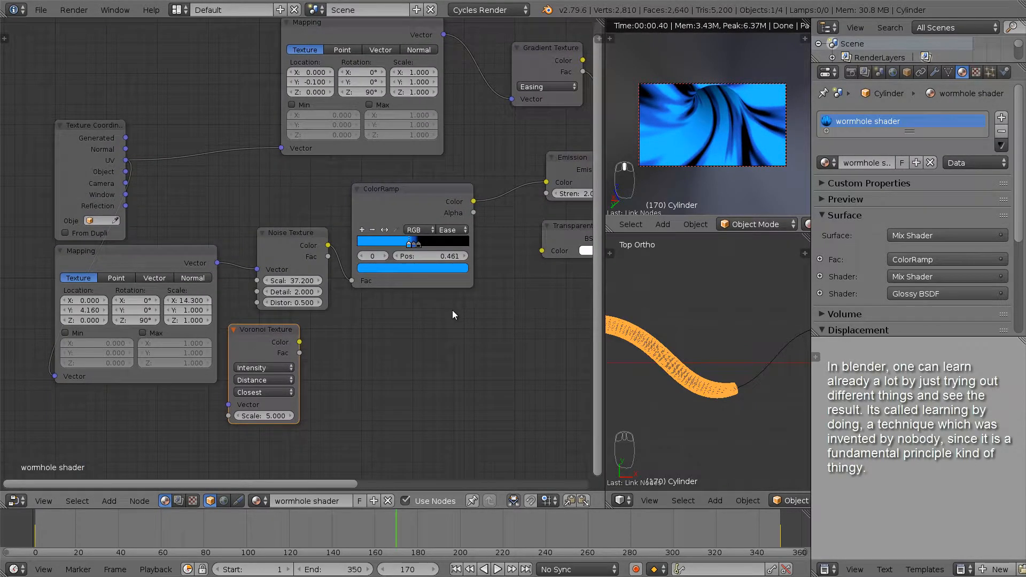
# Play the animation to review the blue streaks along the wormhole, and stop playback.
pyautogui.scroll(2, 413, 321)
pyautogui.scroll(-1, 367, 357)
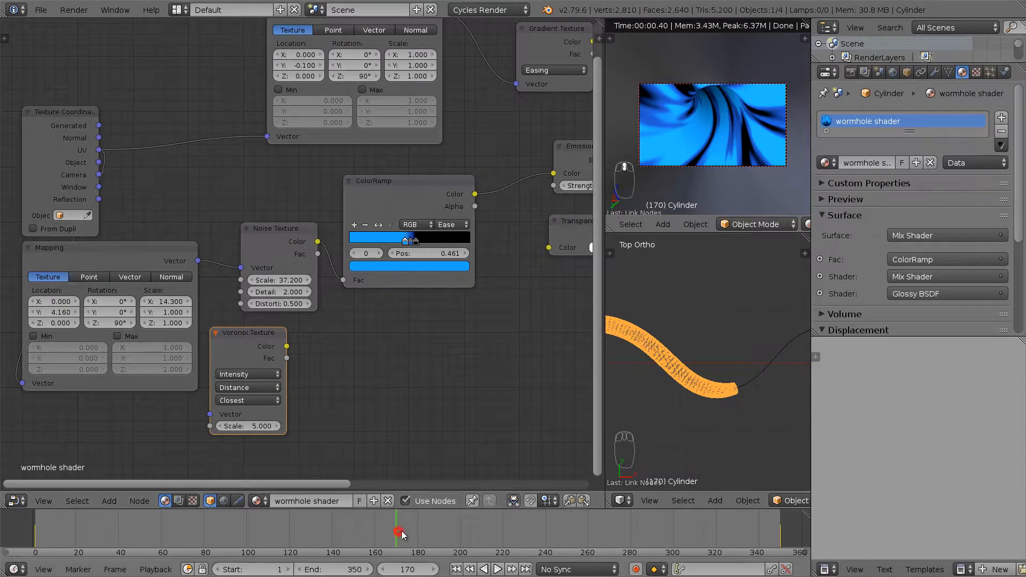
pyautogui.hotkey('alt', 'a')
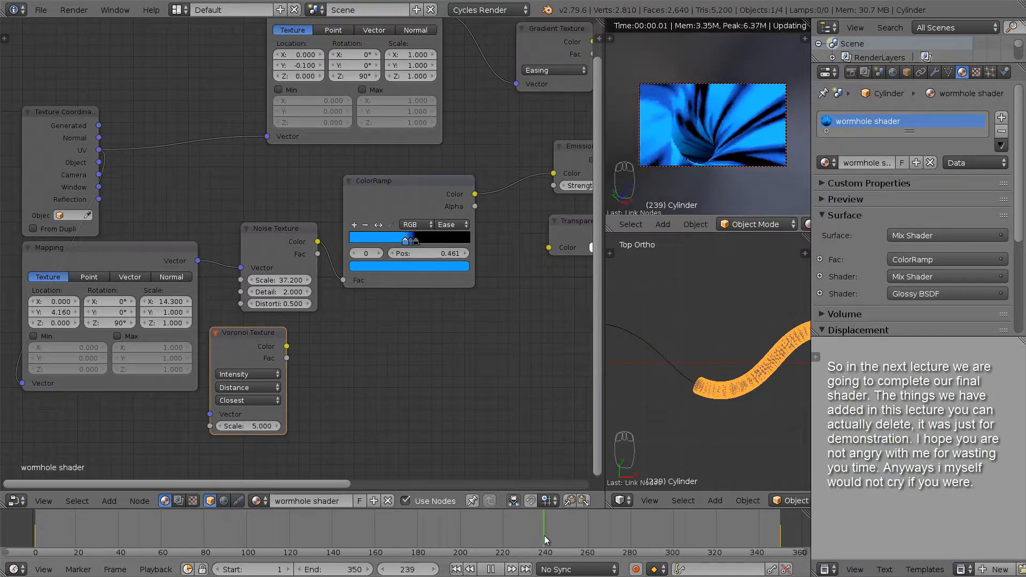
pyautogui.hotkey('alt', 'a')
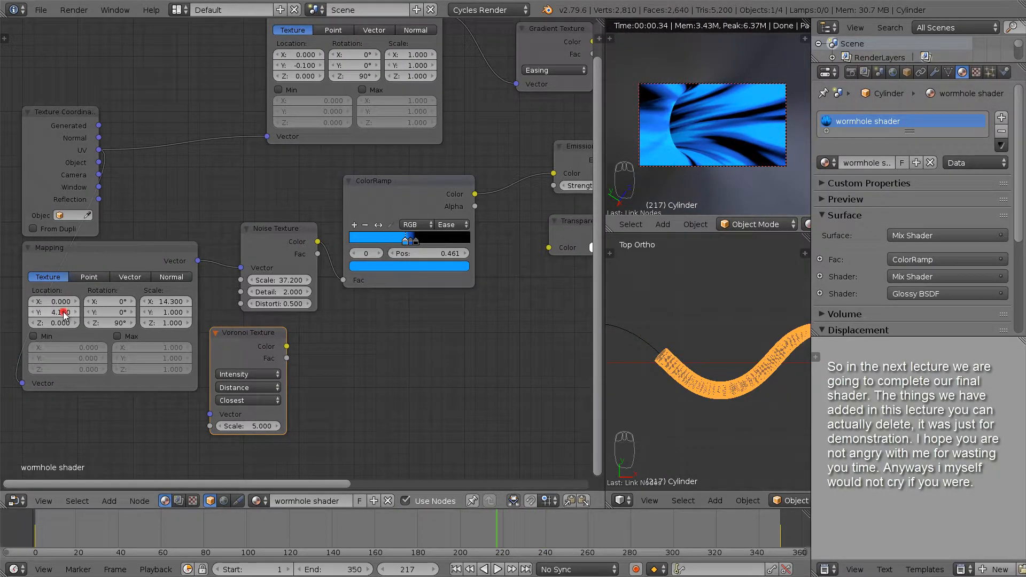
# Increase the noise Mapping node's Location Y to 8.280 and preview the animation, scrubbing back to frame 162.
pyautogui.moveTo(66, 314); pyautogui.dragTo(287, 338)
pyautogui.hotkey('alt', 'a')
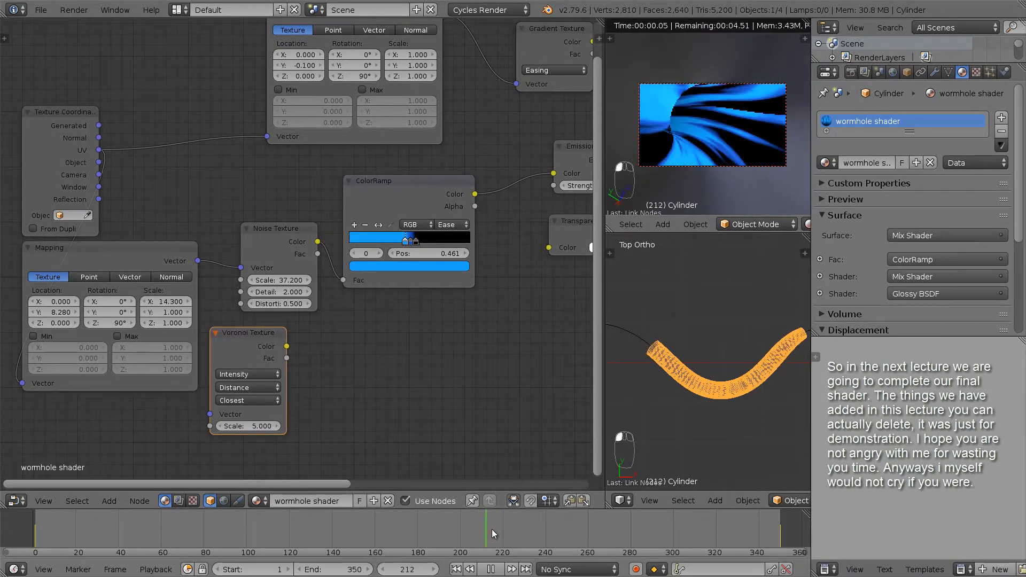
pyautogui.moveTo(511, 532); pyautogui.dragTo(378, 529)
pyautogui.hotkey('alt', 'a')
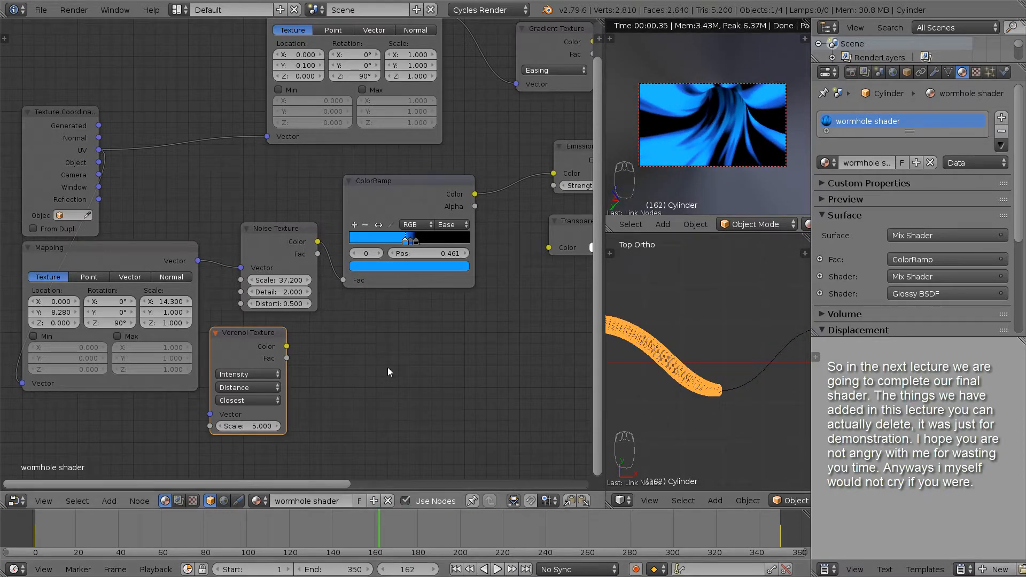